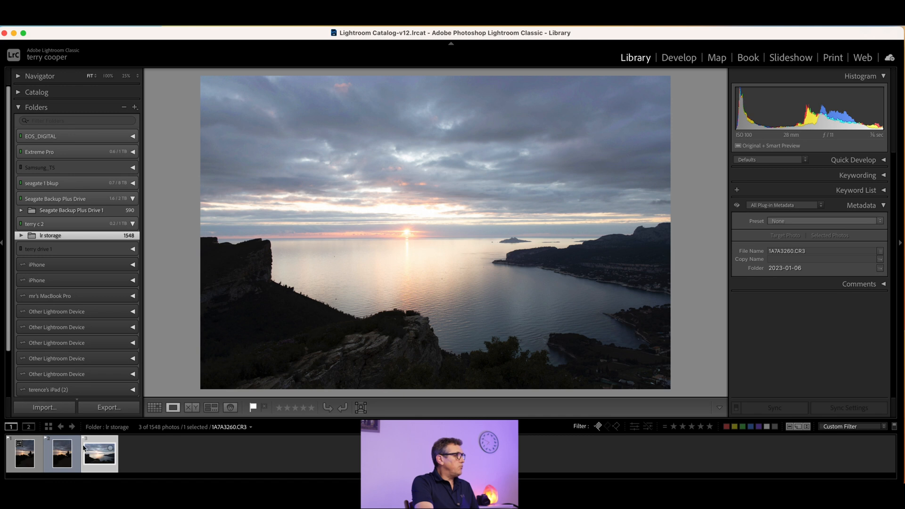
Open the photo import dialog and browse the source folders on the seagate 1 bkup drive
left_click(44, 409)
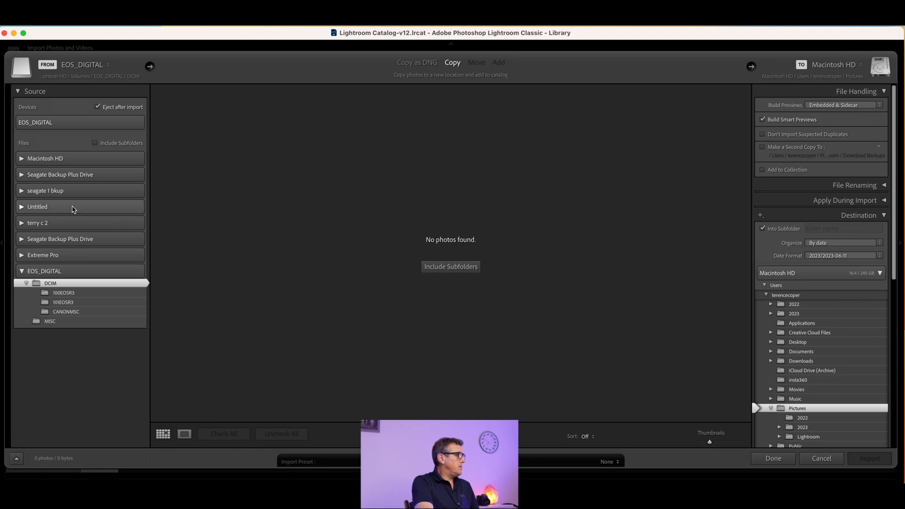
left_click(20, 272)
left_click(46, 190)
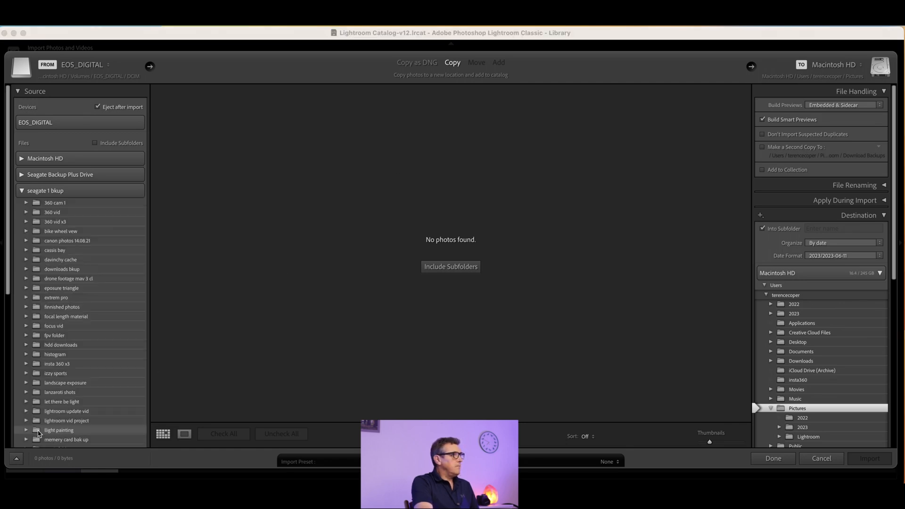
left_click(38, 431)
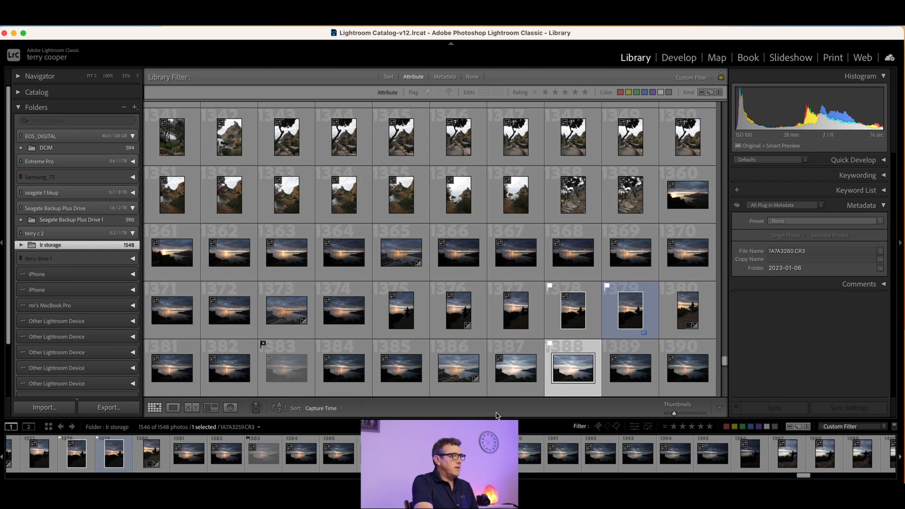
Filter the library to flagged photos and open the landscape sunset photo 1A7A3260.CR3 in the Develop module
left_click(599, 427)
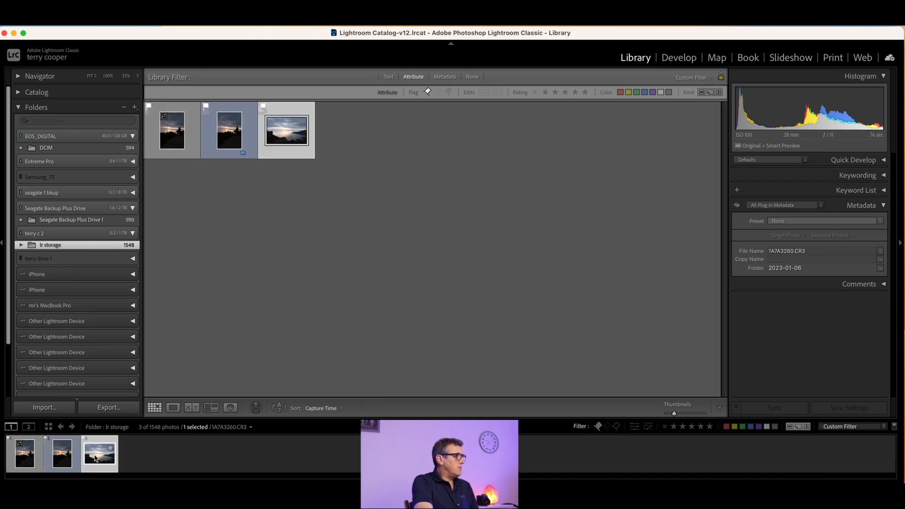
double_click(96, 458)
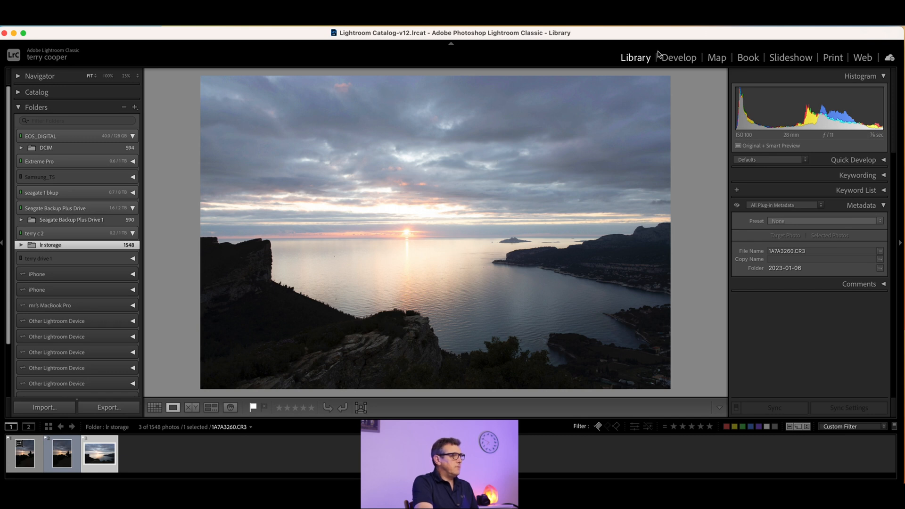
left_click(679, 58)
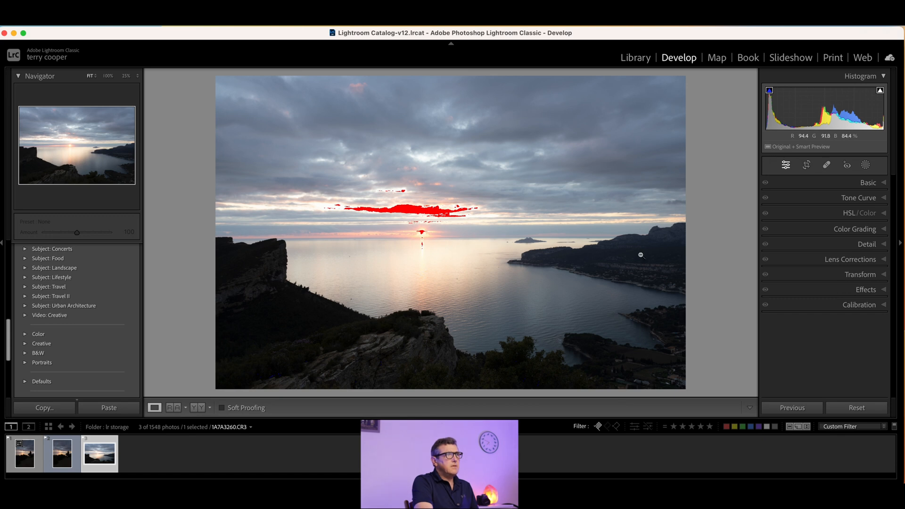
Start a crop with the rule-of-thirds overlay and set its aspect ratio to 16 x 9
left_click(807, 166)
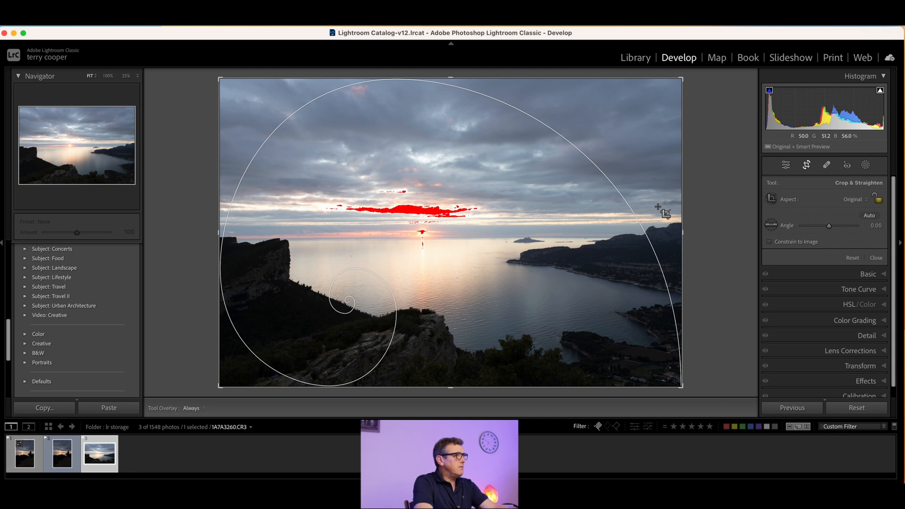
key("o")
key("o")
key("o")
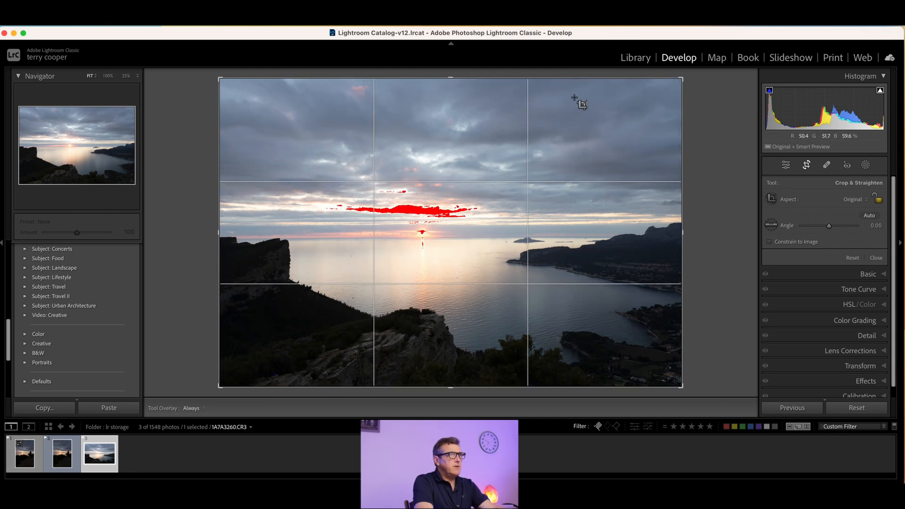
left_click(870, 203)
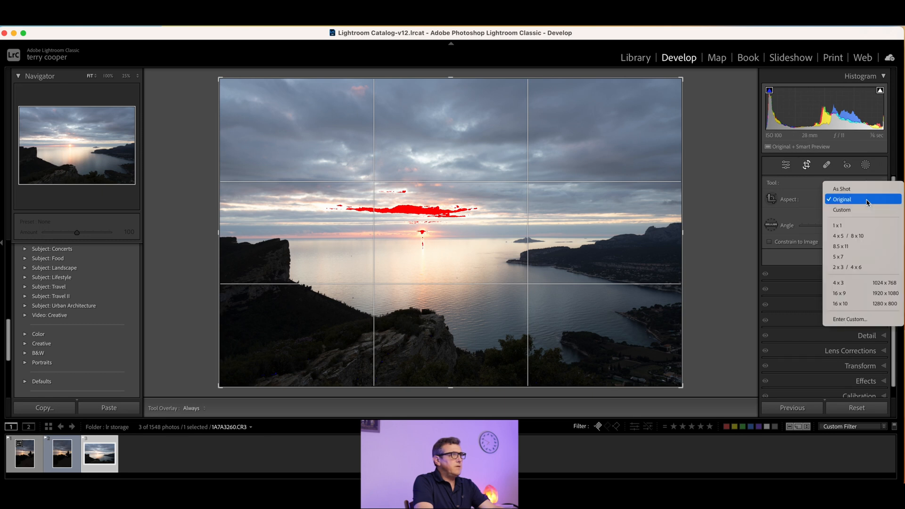
left_click(839, 297)
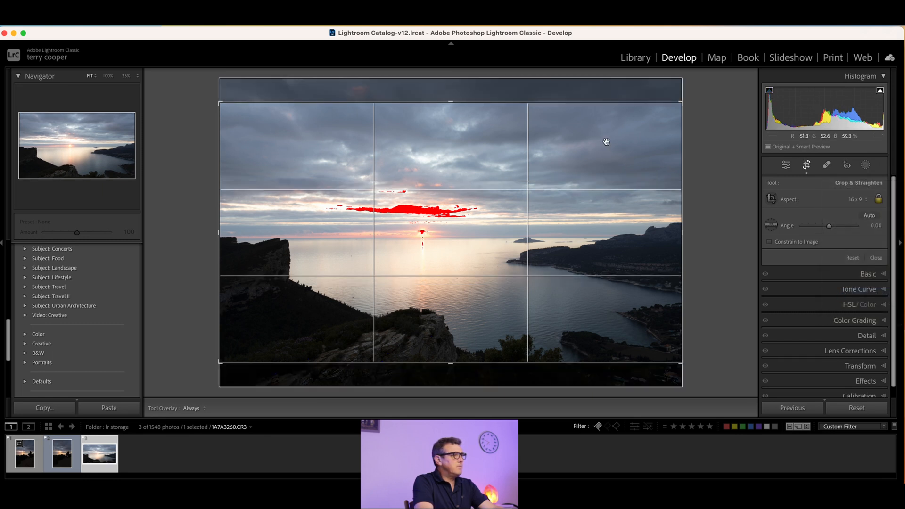
Tighten the crop frame and reposition the photo so the sun sits near the left third line and the horizon near the upper one
left_click_drag(483, 245, 483, 216)
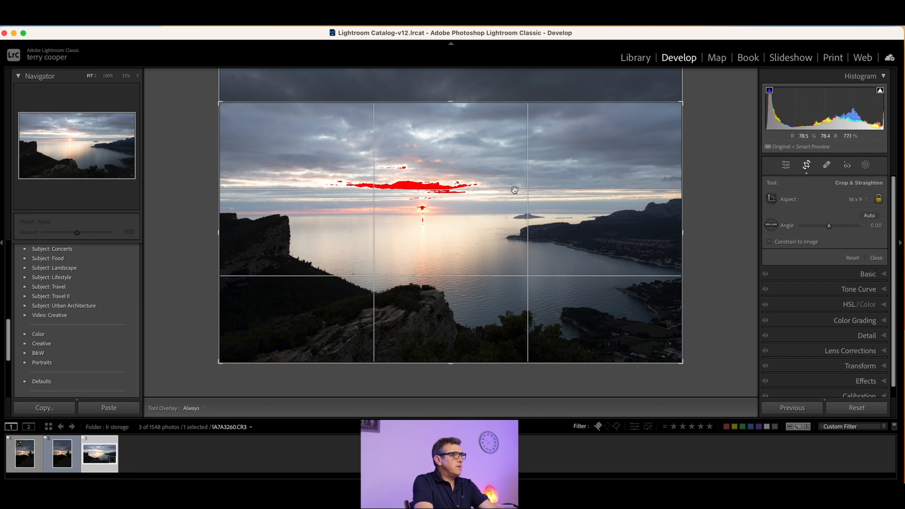
left_click_drag(682, 101, 646, 117)
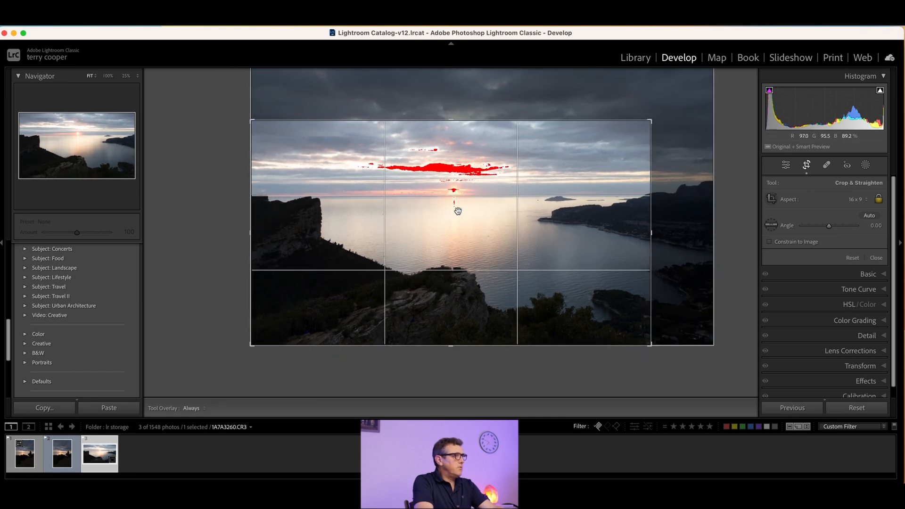
left_click_drag(454, 208, 423, 207)
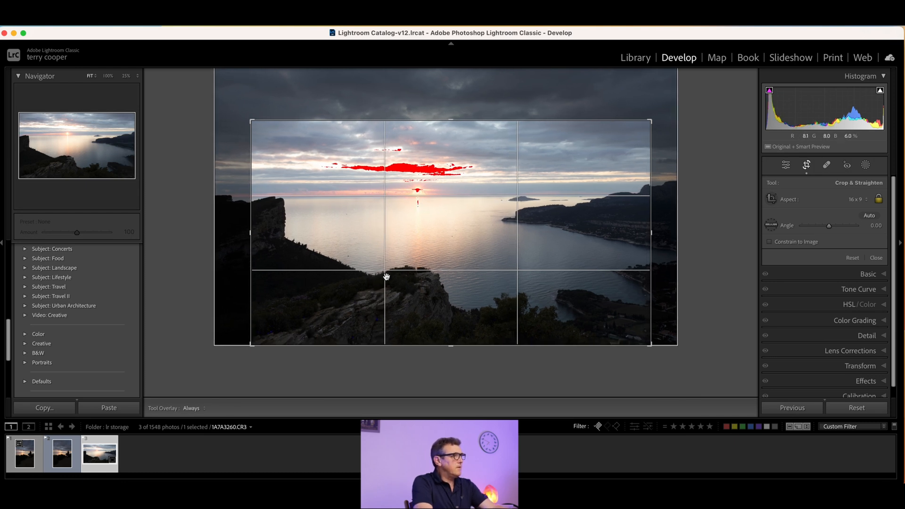
Cycle through the crop guide overlays to the golden spiral and apply the crop
key("o")
key("o")
key("o")
key("o")
key("o")
key("o")
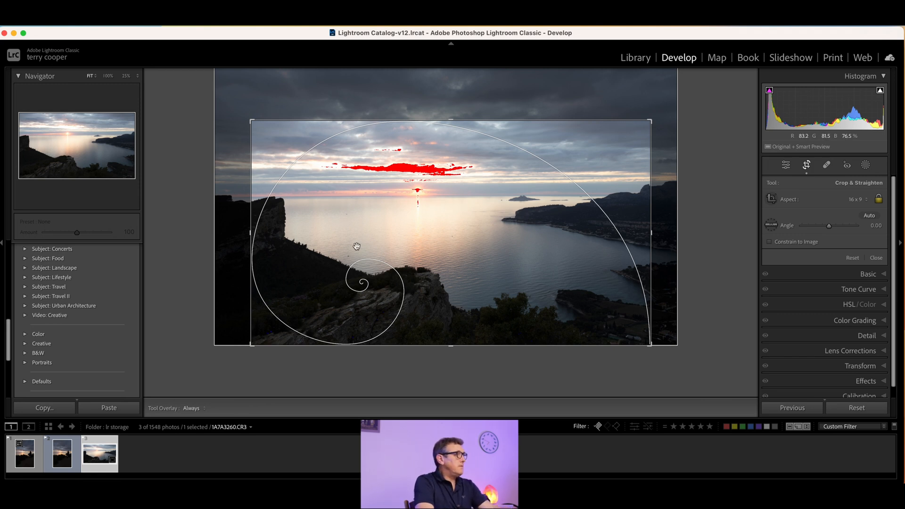
key("Return")
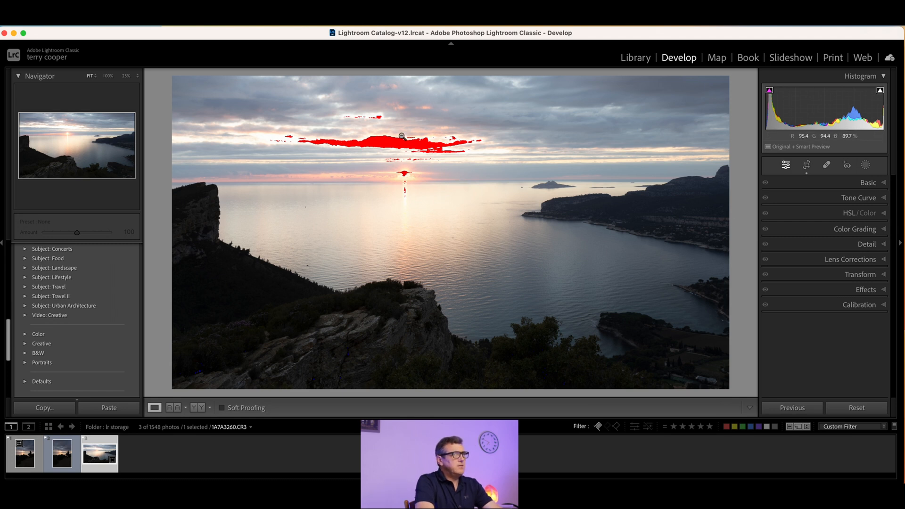
Open the Basic adjustments, try Shadows at −100 and bring them back to about −2
left_click(884, 184)
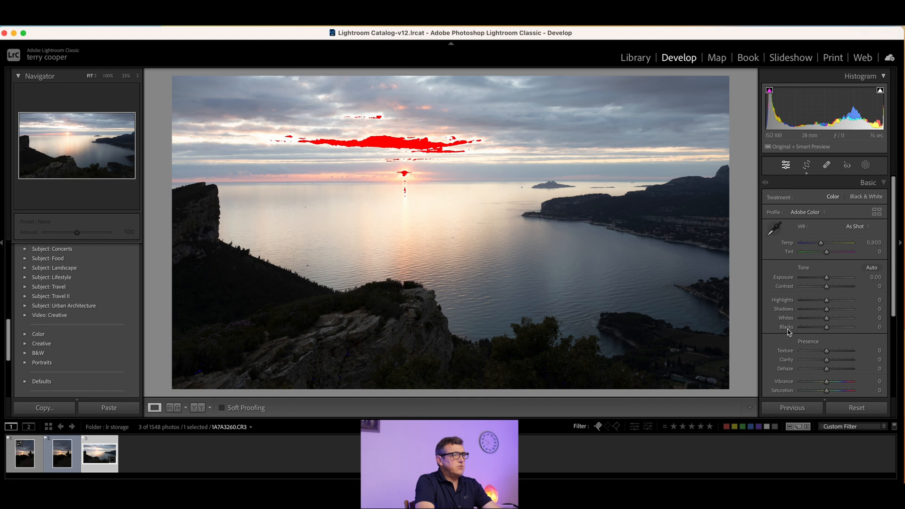
left_click_drag(827, 309, 797, 311)
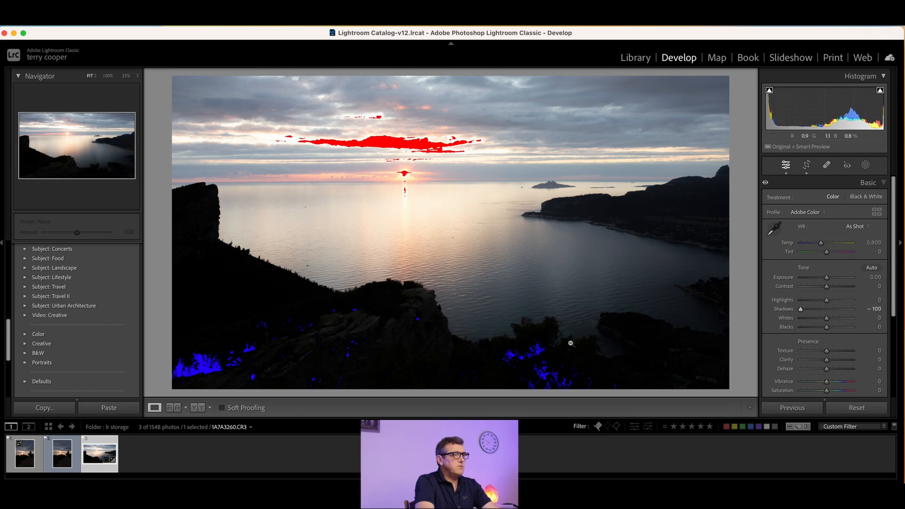
left_click_drag(801, 309, 826, 309)
Lower Highlights to −100 and Whites to −43, and raise Shadows to +86
left_click_drag(827, 300, 820, 320)
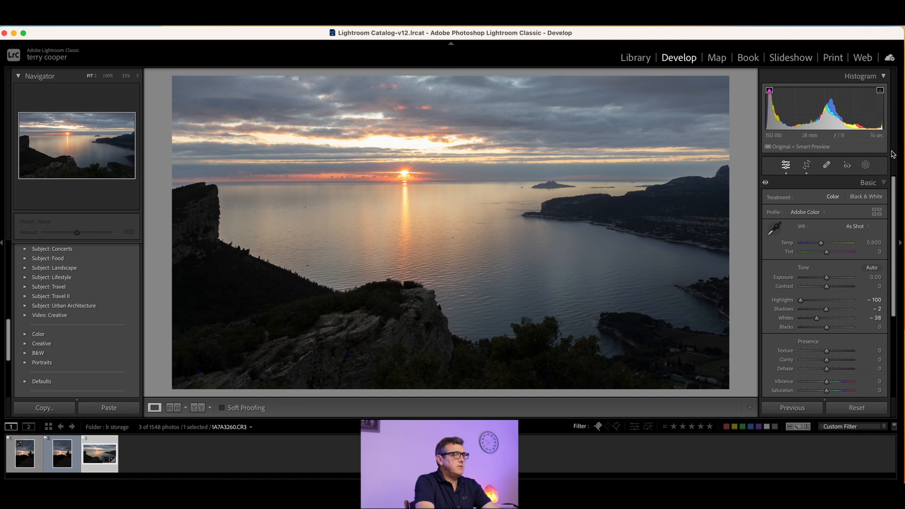
left_click_drag(818, 319, 849, 309)
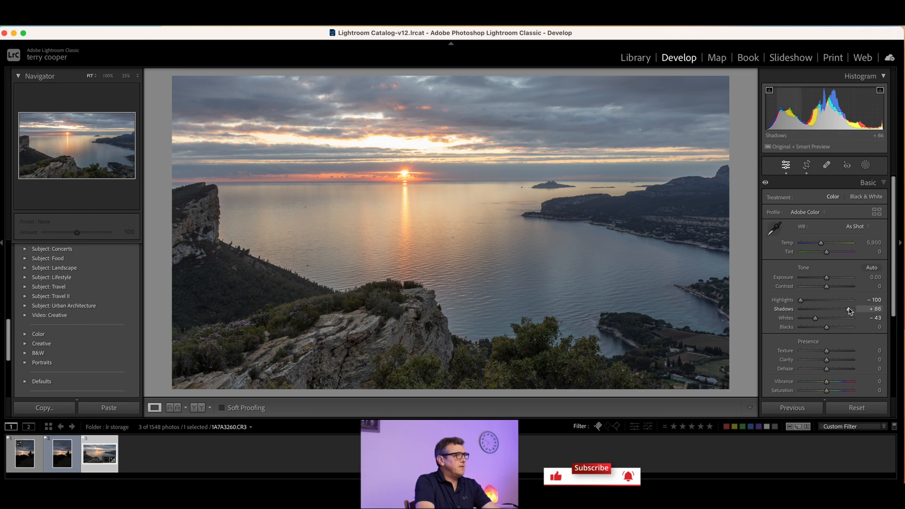
Reset Shadows to 0 and ease Highlights to −91 and Whites to −1
left_click_drag(849, 309, 842, 312)
double_click(828, 310)
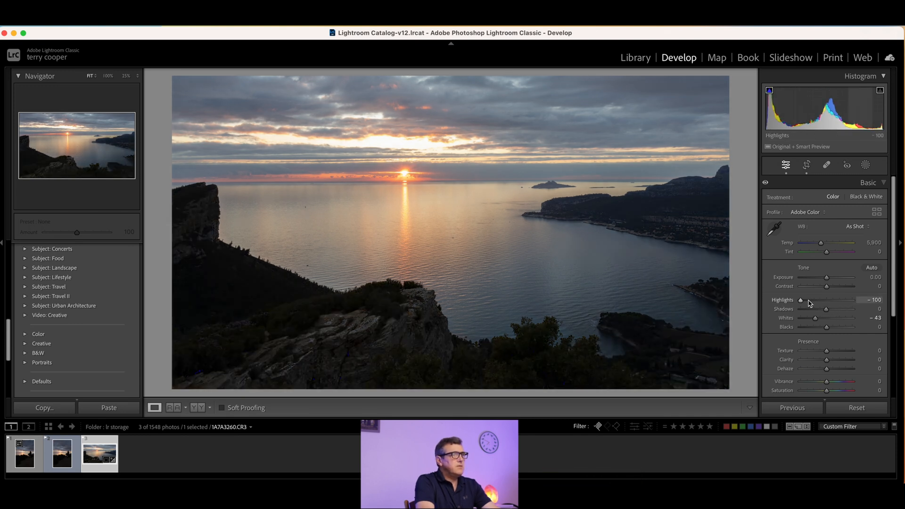
mouse_move(802, 302)
left_mouse_down()
mouse_move(826, 300)
mouse_move(829, 320)
mouse_move(803, 303)
left_mouse_up()
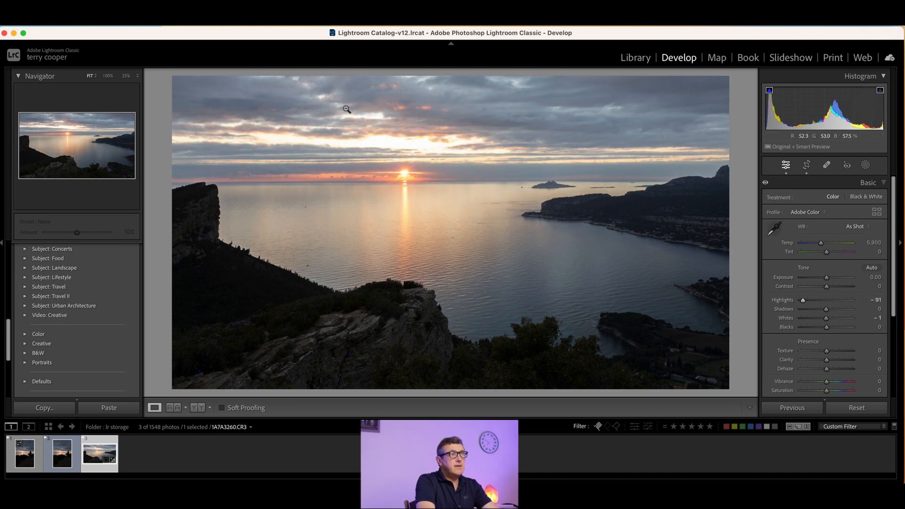
Create a Select Sky mask and add a second mask with Objects by painting roughly over the sea
left_click(866, 166)
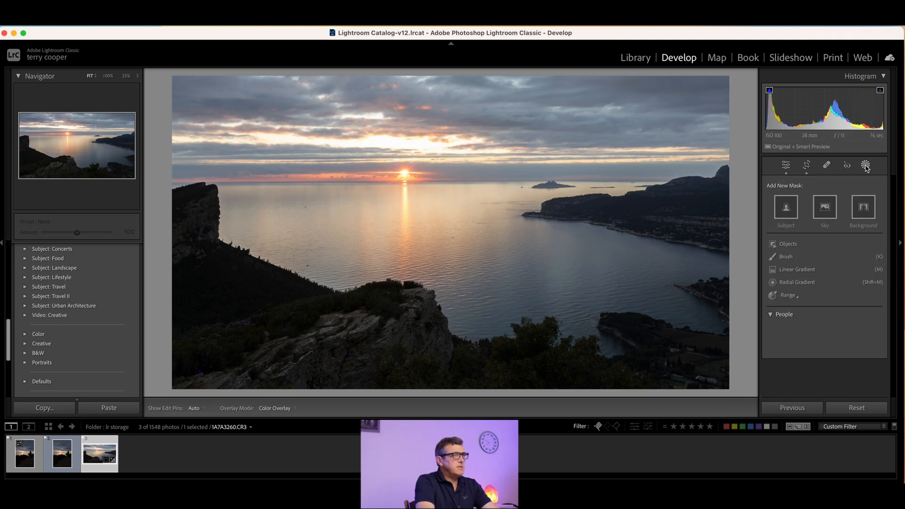
left_click(825, 210)
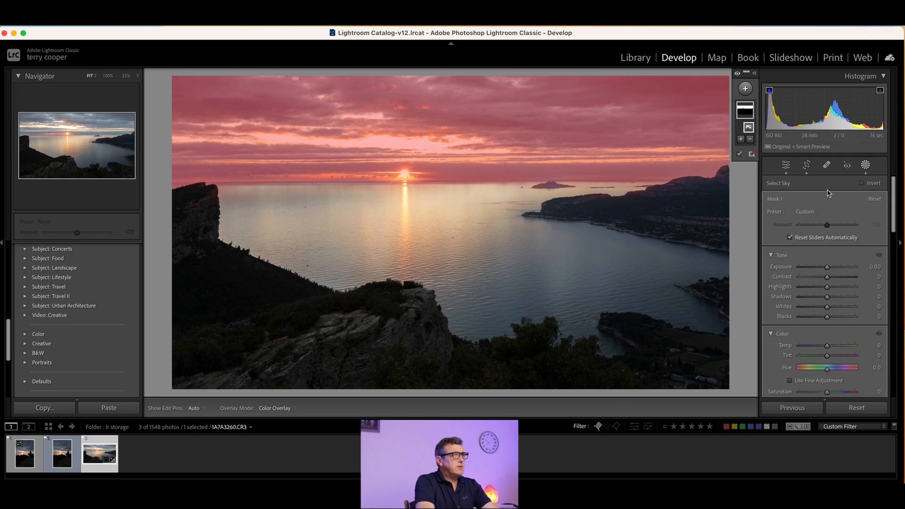
left_click(746, 90)
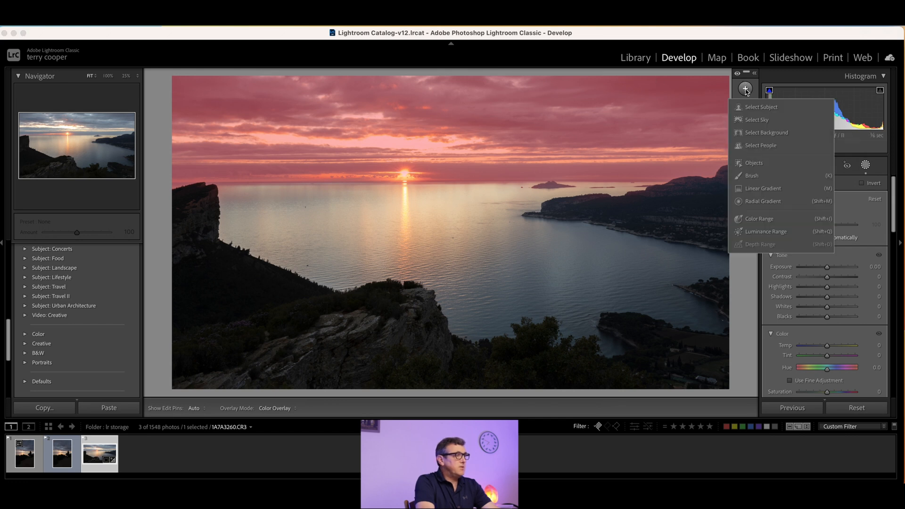
left_click(755, 164)
mouse_move(207, 189)
left_mouse_down()
mouse_move(195, 198)
mouse_move(270, 252)
mouse_move(348, 279)
mouse_move(355, 272)
mouse_move(517, 317)
mouse_move(562, 305)
mouse_move(570, 332)
mouse_move(647, 301)
mouse_move(719, 325)
mouse_move(671, 297)
mouse_move(687, 268)
mouse_move(659, 247)
mouse_move(596, 236)
mouse_move(652, 272)
left_mouse_up()
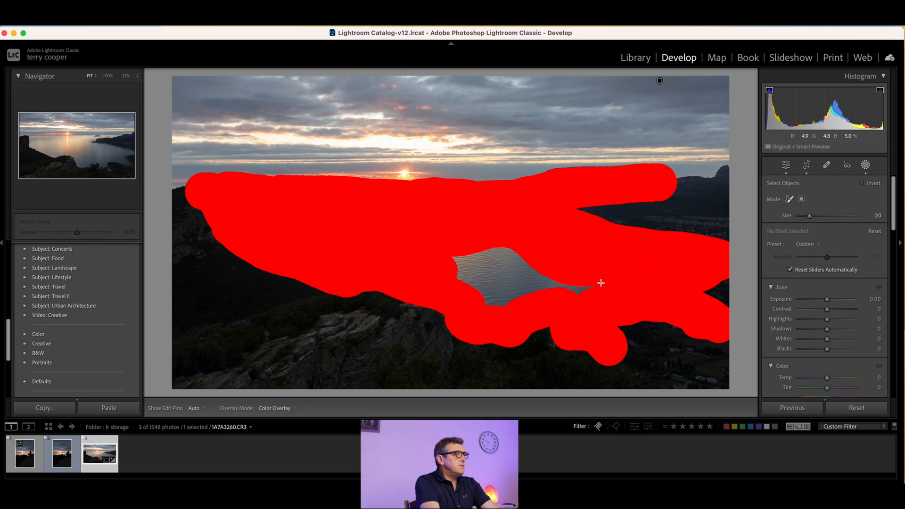
mouse_move(598, 288)
left_mouse_down()
mouse_move(467, 293)
mouse_move(450, 282)
mouse_move(489, 275)
left_mouse_up()
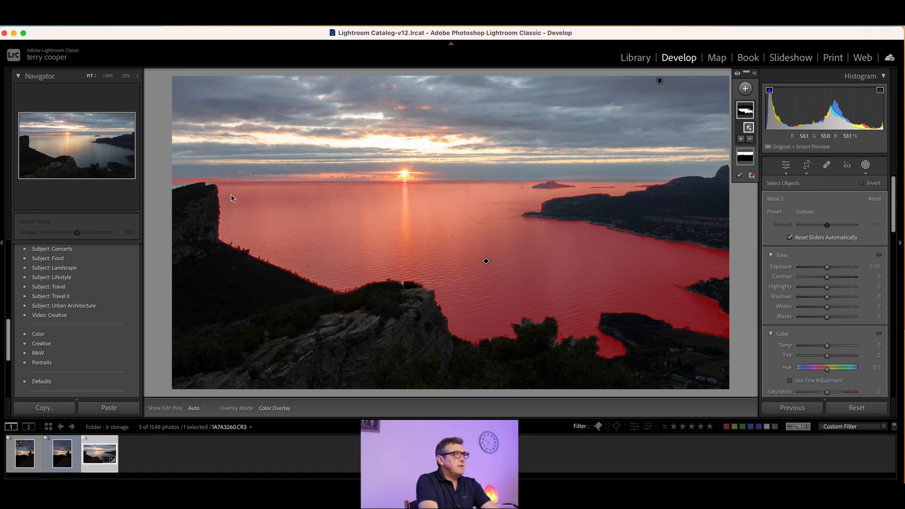
Subtract from the sea mask with a size 4 brush along the sky strip just above the left headland
left_click(753, 142)
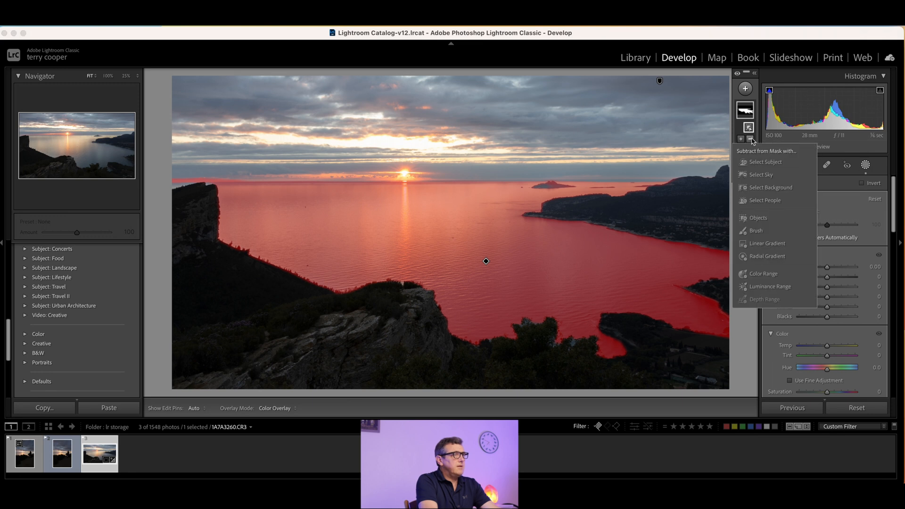
left_click(754, 230)
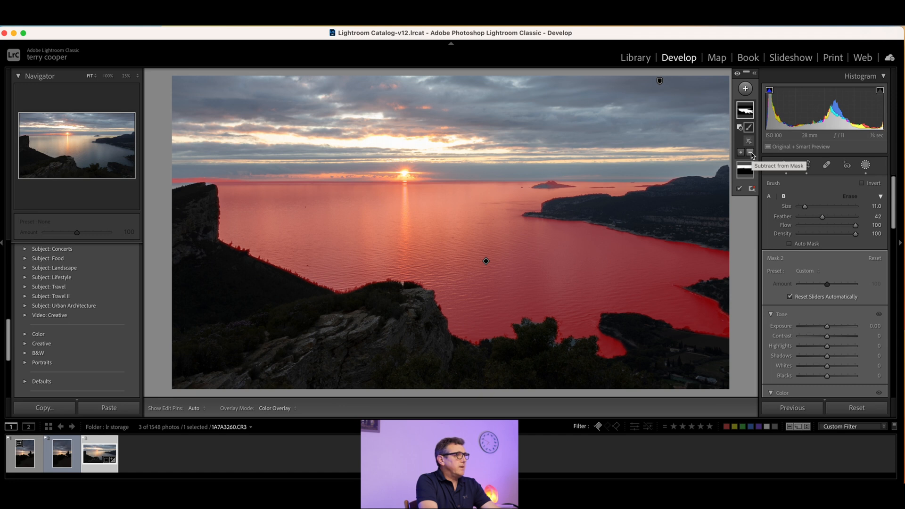
key("[")
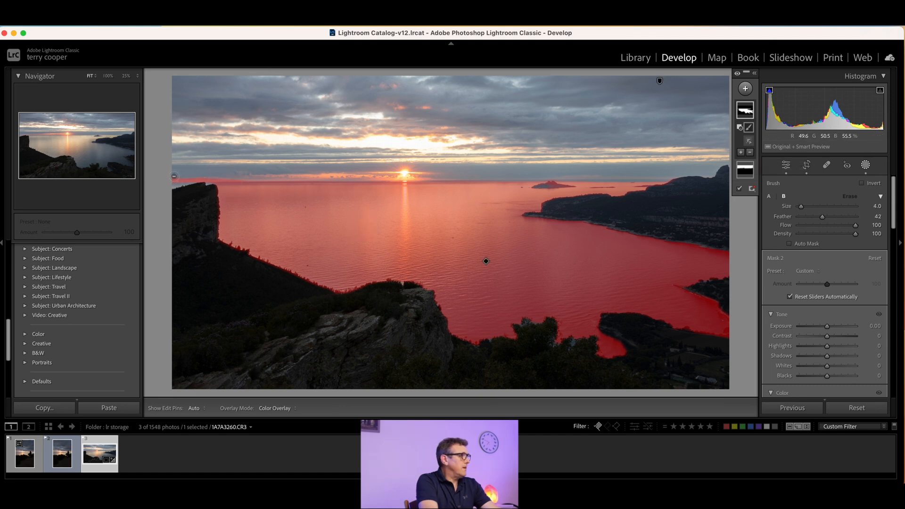
key("h")
left_click_drag(200, 177, 226, 176)
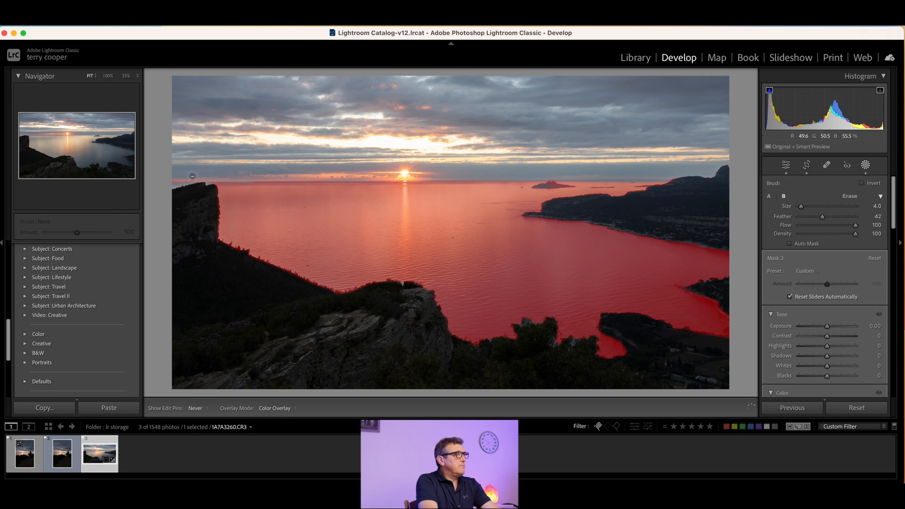
key("h")
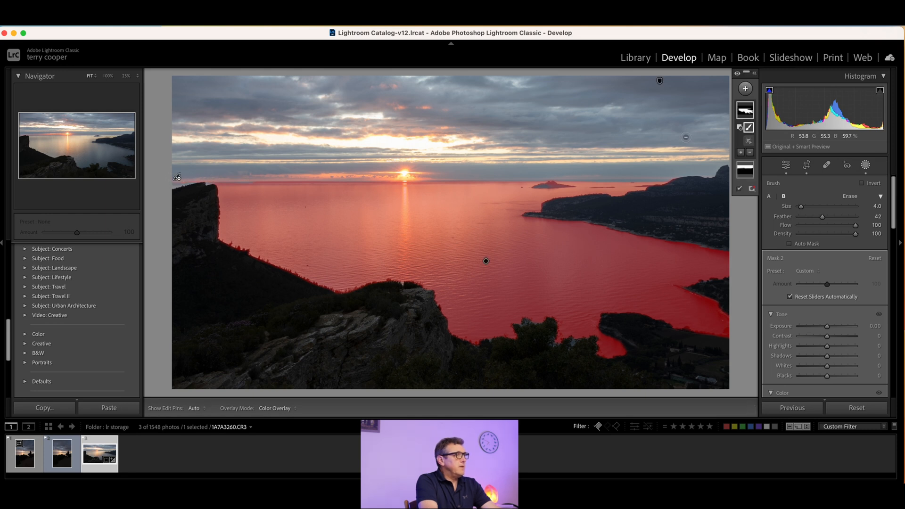
Subtract the small island on the horizon from the sea mask with a smaller brush, reducing its size to 0.1
key("h")
key("bracketleft")
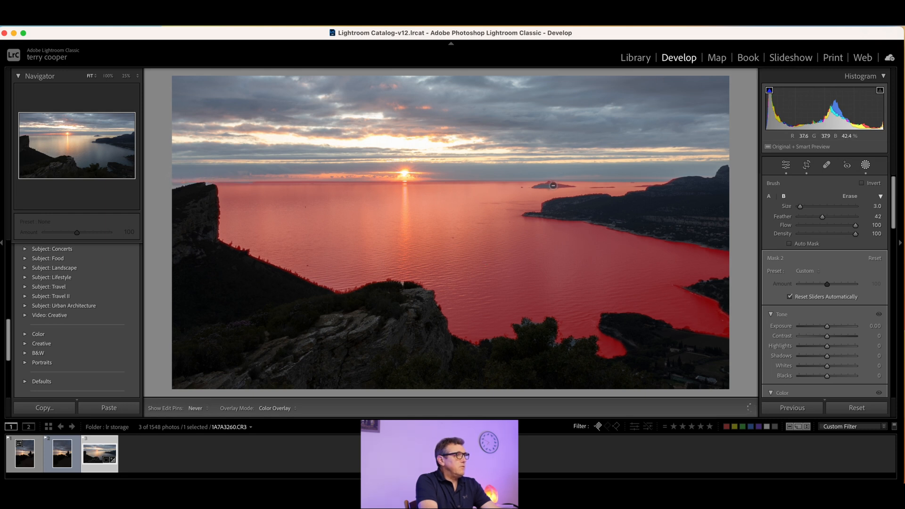
key("h")
key("bracketleft")
key("bracketleft")
key("bracketleft")
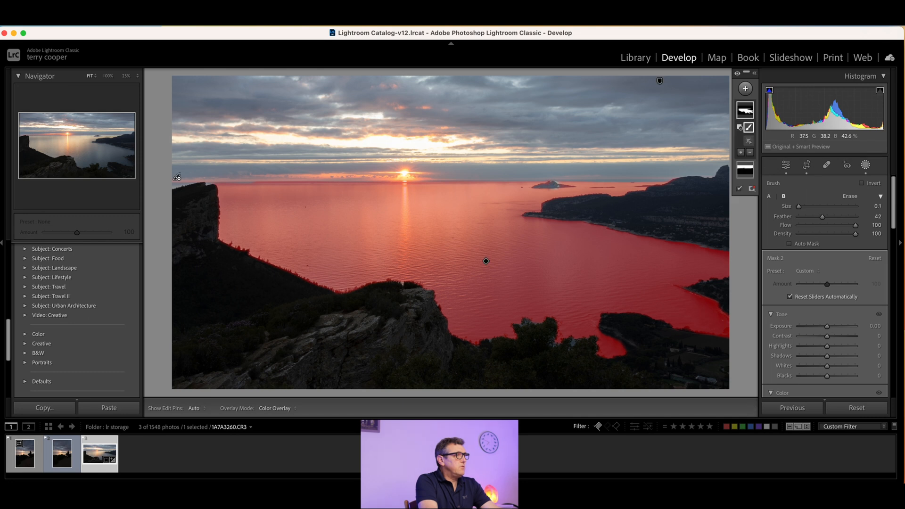
key("h")
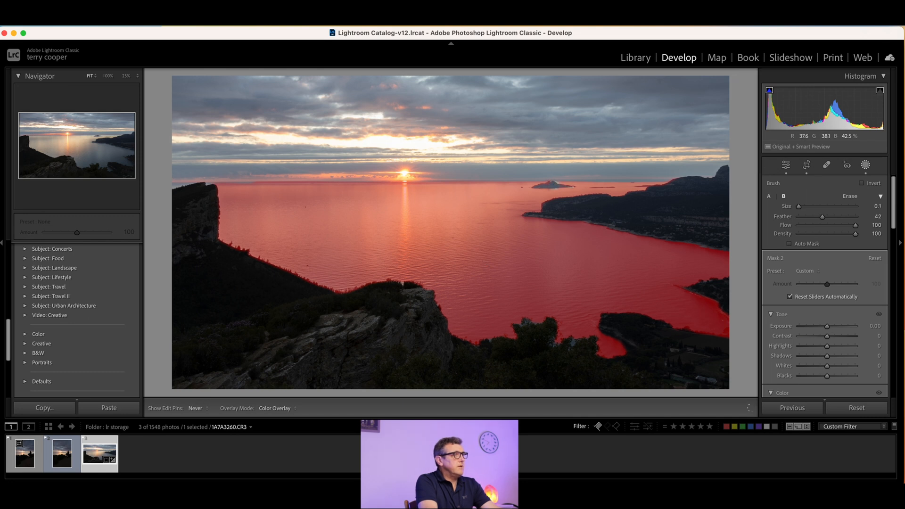
key("h")
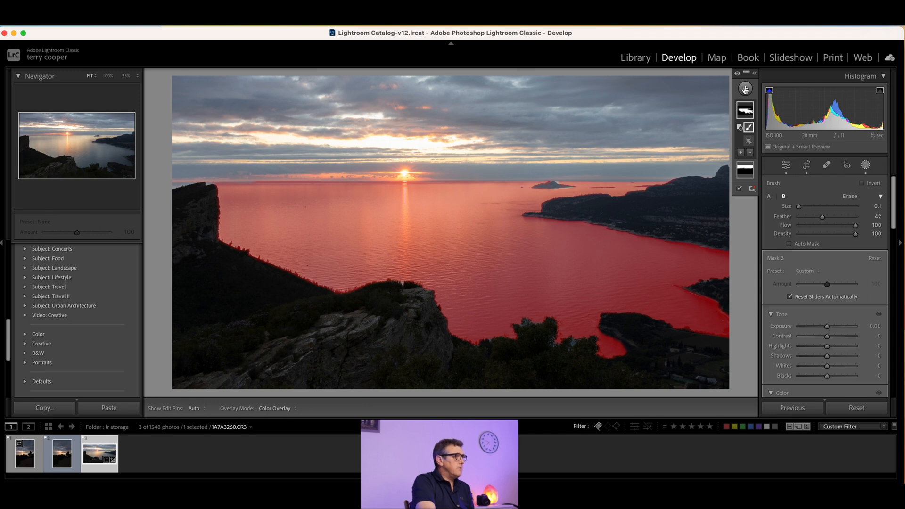
Brush the stray overlay above the horizon, beside the sun, out of the sea mask with a size 5 brush
scroll(401, 174, "up", 5)
mouse_move(396, 172)
left_mouse_down()
mouse_move(333, 170)
mouse_move(387, 167)
left_mouse_up()
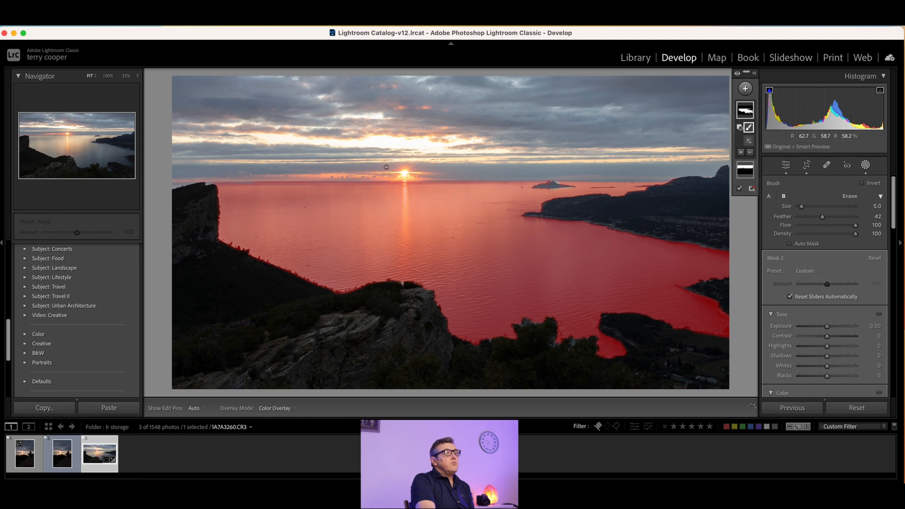
Create a third mask with Select Sky and invert it
left_click(747, 90)
left_click(753, 123)
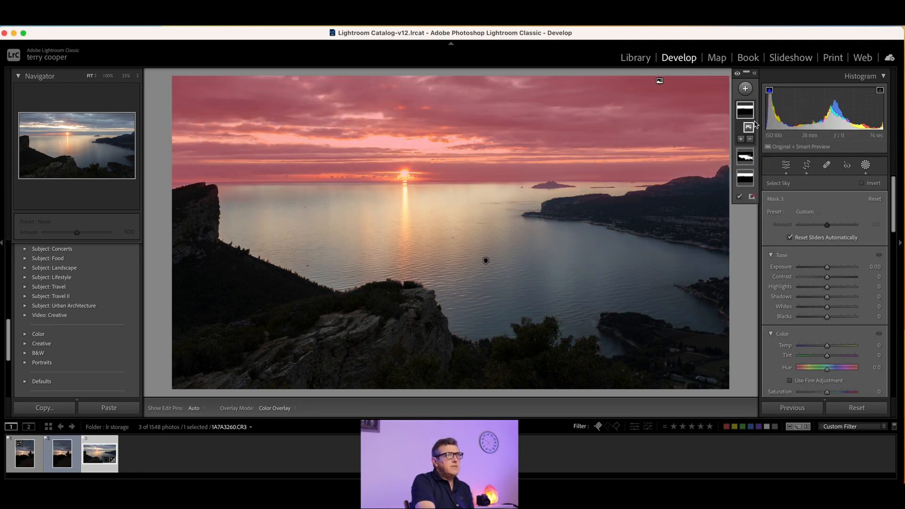
left_click(863, 183)
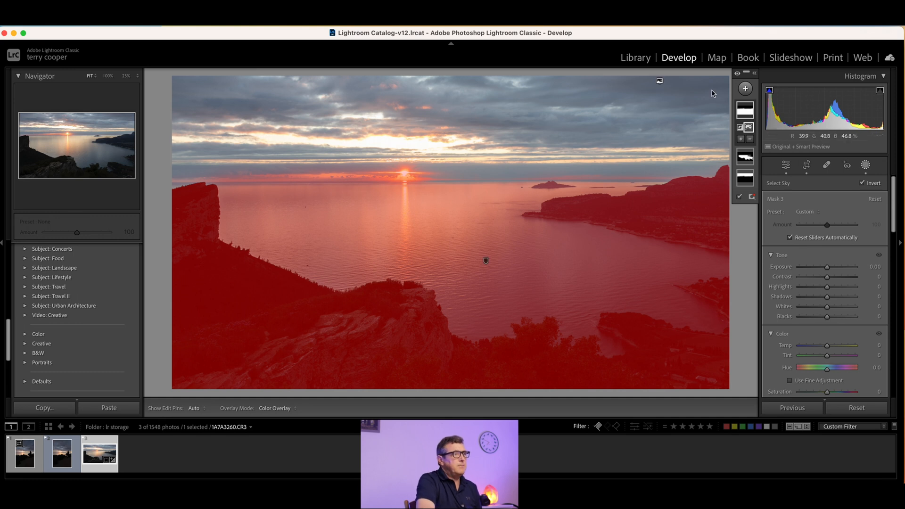
Subtract the sea from the inverted sky mask with Objects and clean the strip above the horizon with a size 5 subtracting brush
left_click(750, 139)
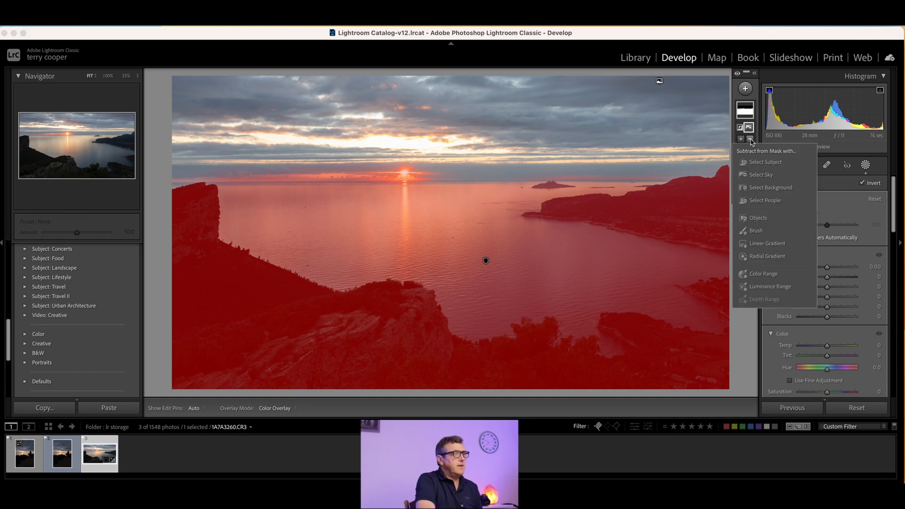
left_click(759, 218)
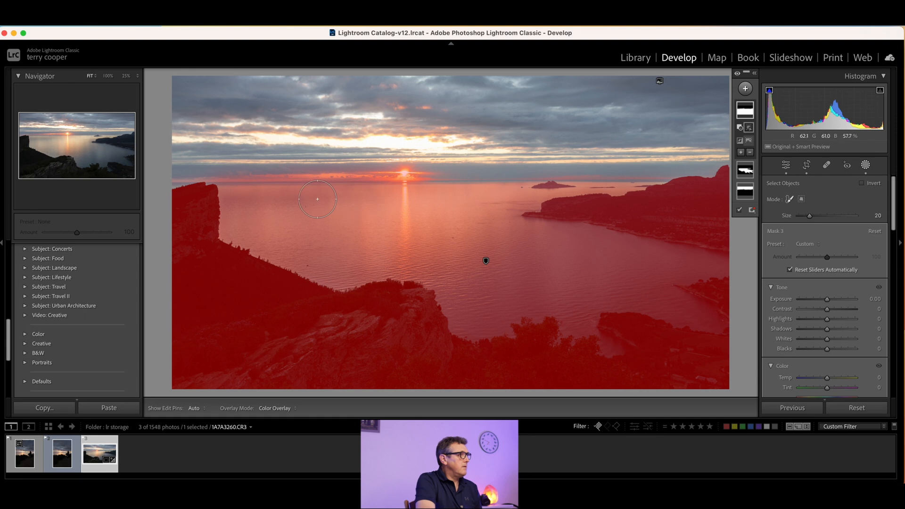
mouse_move(218, 191)
left_mouse_down()
mouse_move(285, 253)
mouse_move(238, 234)
mouse_move(384, 279)
mouse_move(399, 268)
mouse_move(429, 272)
mouse_move(465, 325)
left_mouse_up()
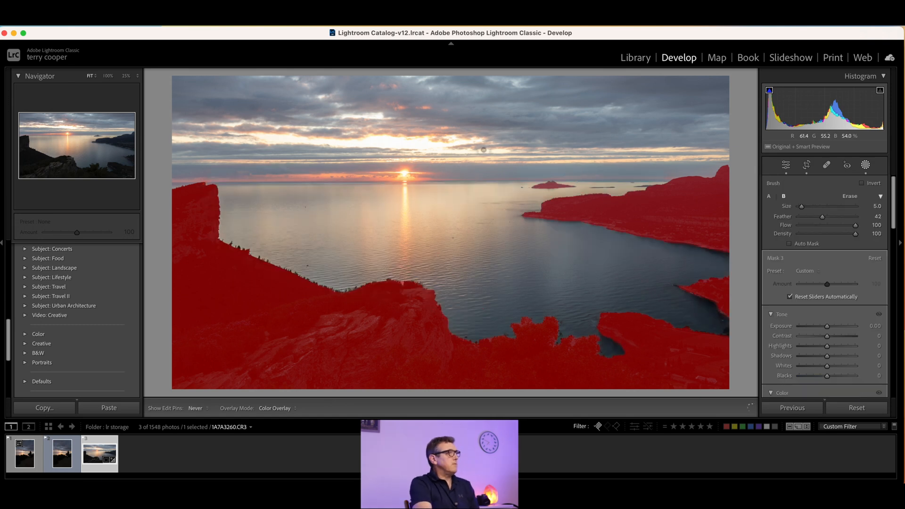
left_click_drag(289, 171, 291, 171)
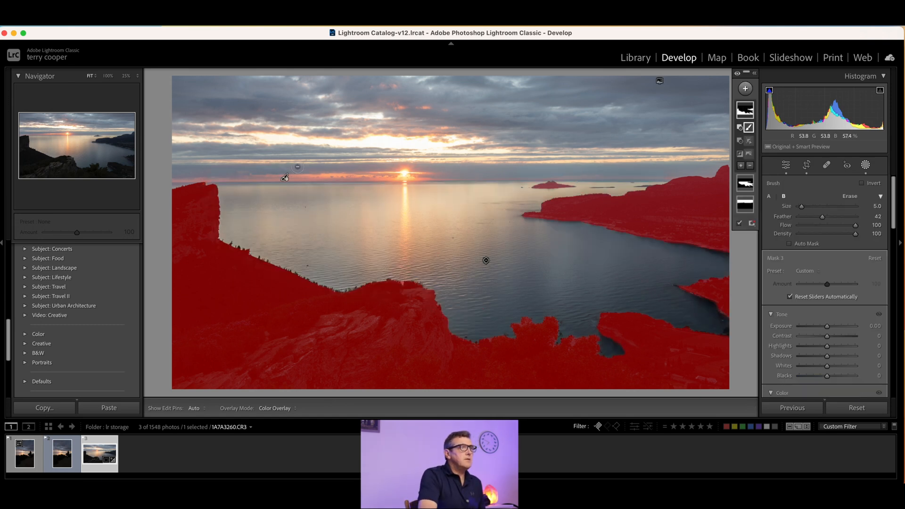
Set the land mask's Shadows to 91, Highlights to −38 and Whites to −16
left_click(746, 112)
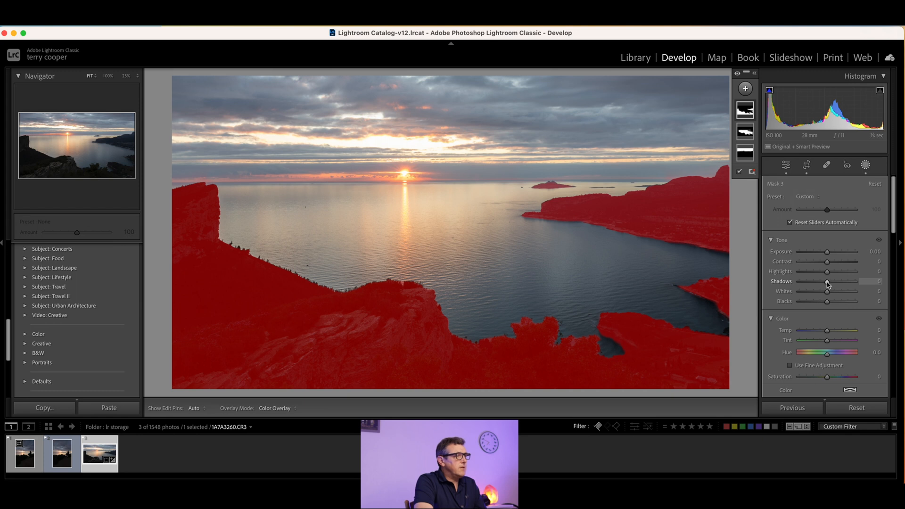
left_click_drag(828, 283, 857, 284)
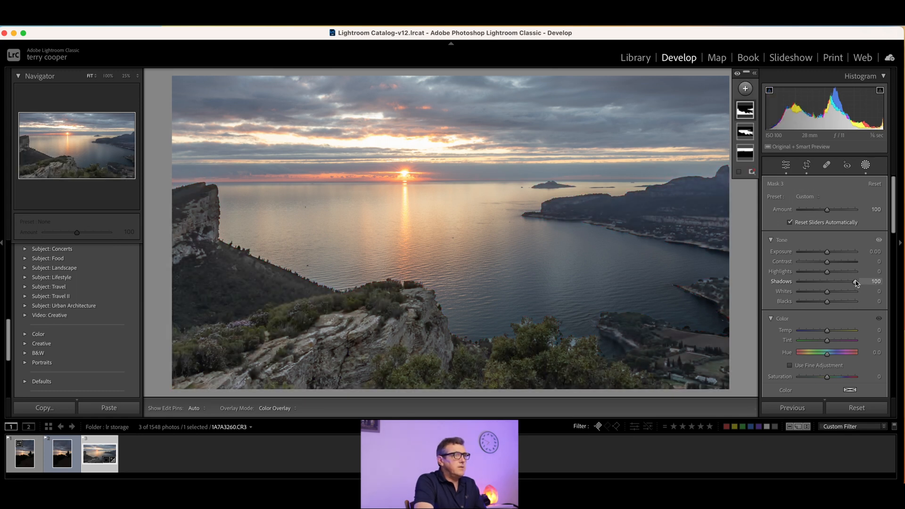
double_click(852, 282)
left_click(853, 282)
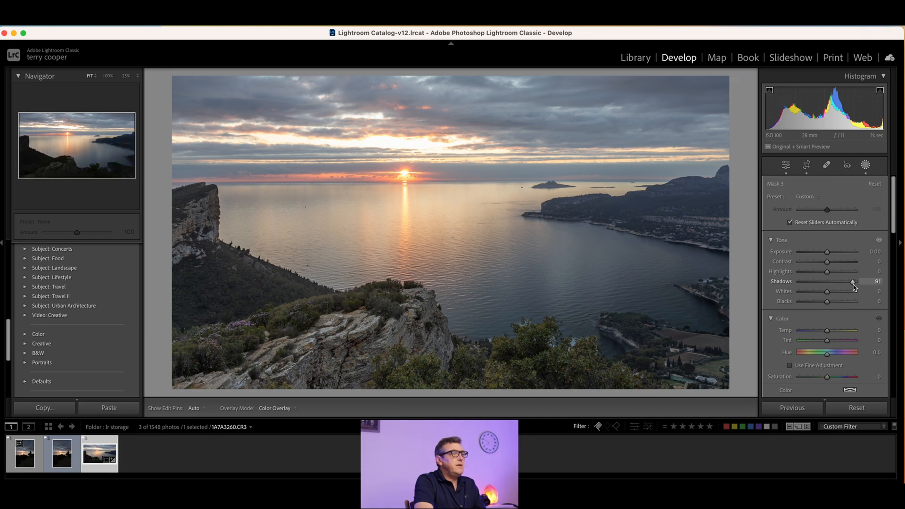
left_click_drag(828, 273, 824, 294)
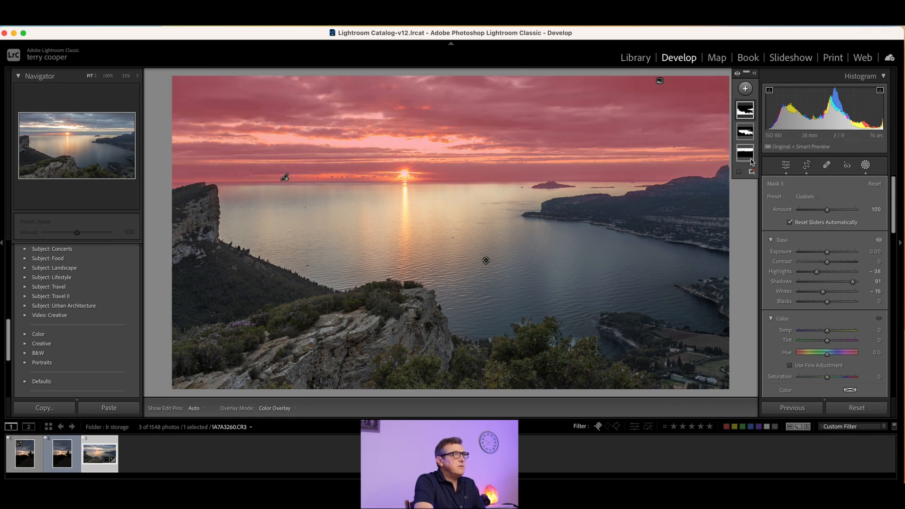
Subtract the water's edge behind the foreground trees near the lower cove from the land mask with a size 3 brush
left_click(749, 114)
left_click(750, 165)
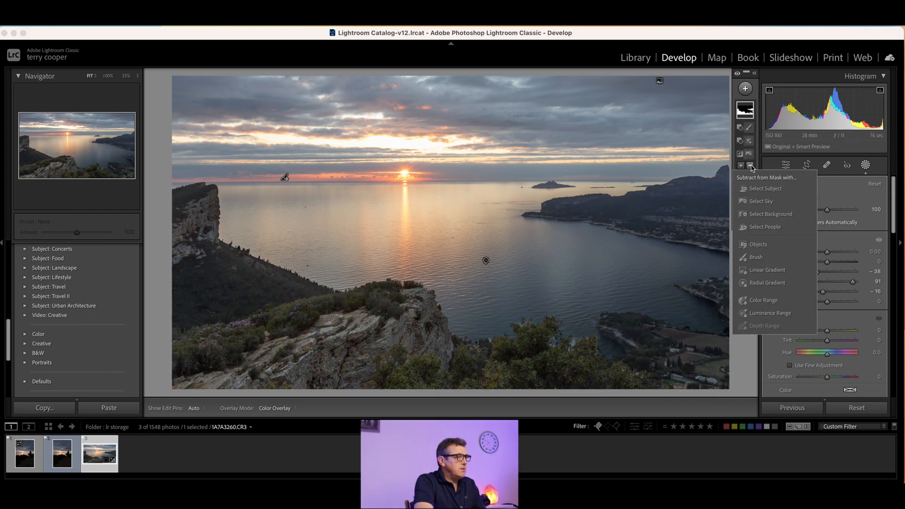
left_click(757, 259)
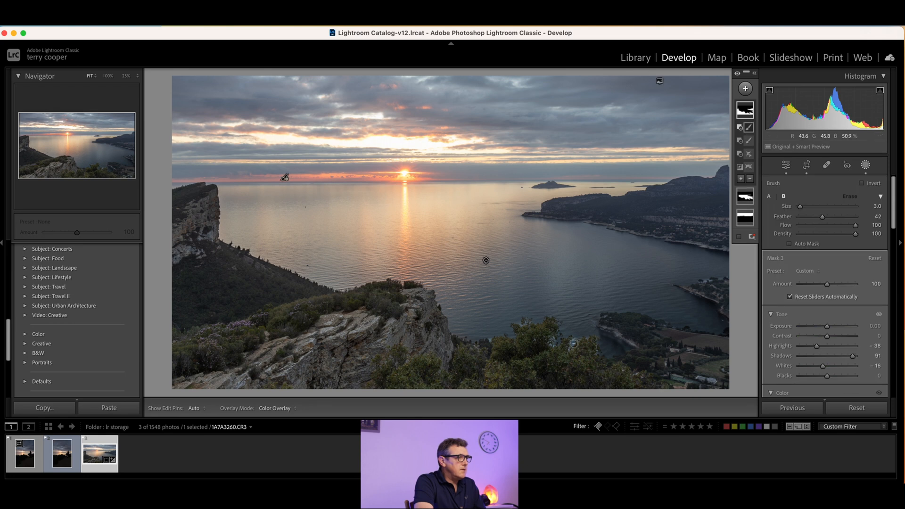
mouse_move(570, 340)
left_mouse_down()
mouse_move(595, 349)
mouse_move(596, 361)
mouse_move(552, 343)
mouse_move(554, 351)
mouse_move(552, 338)
mouse_move(520, 317)
mouse_move(529, 322)
mouse_move(492, 344)
mouse_move(550, 355)
mouse_move(511, 339)
left_mouse_up()
key("h")
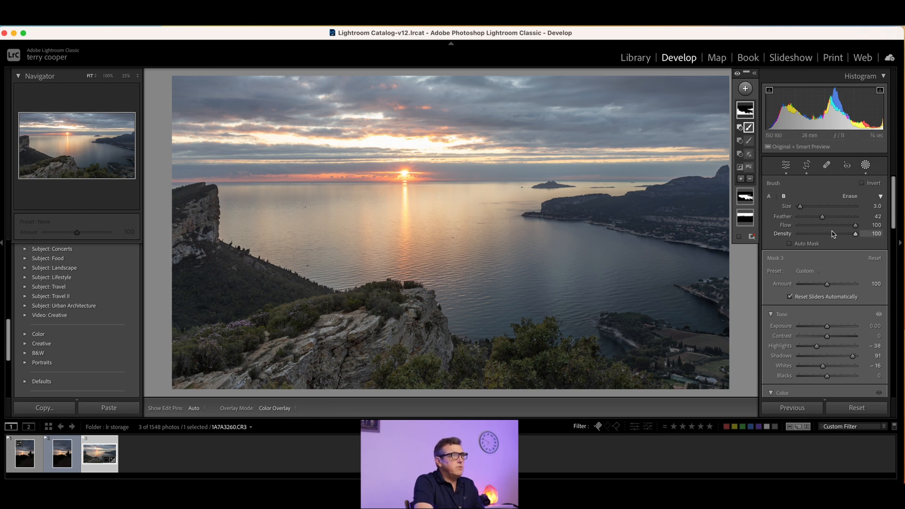
Shape a gentle S-curve for the land mask's RGB channel with raised highlights, an anchored midpoint and a lowered shadow point
left_click(746, 112)
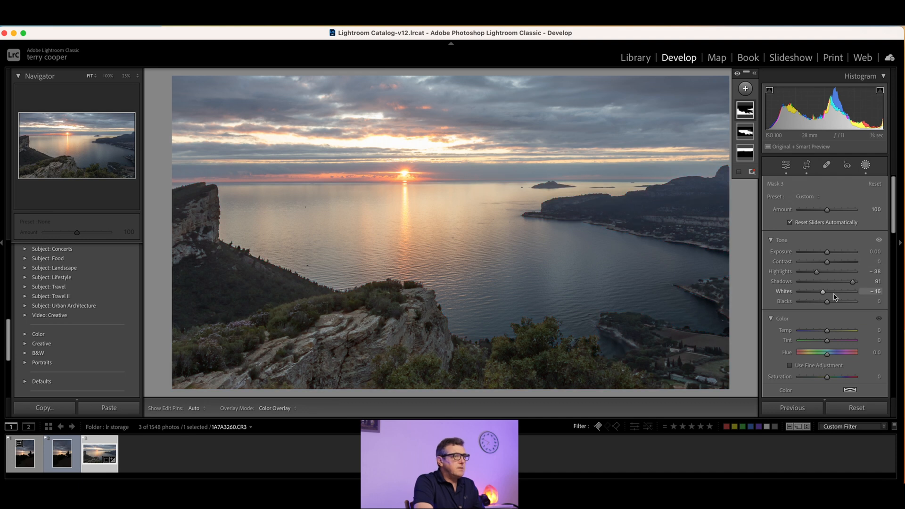
scroll(836, 293, "down", 5)
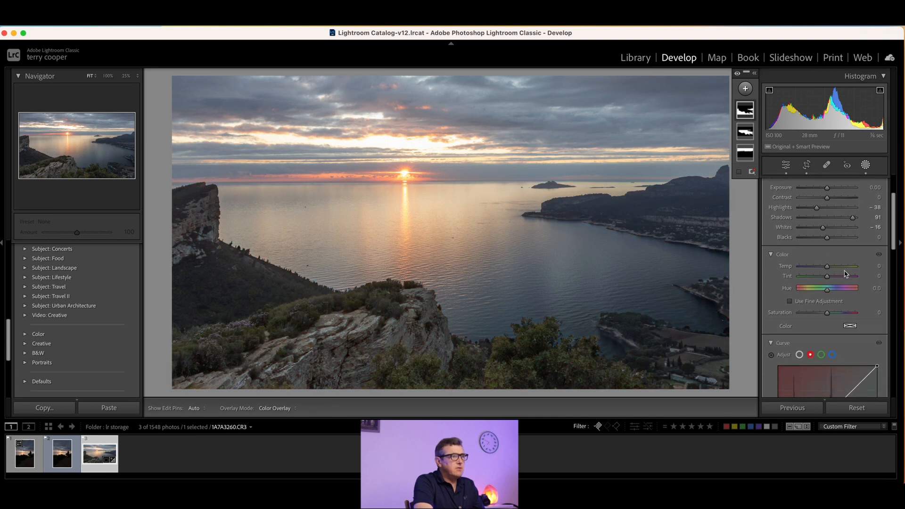
scroll(841, 270, "down", 8)
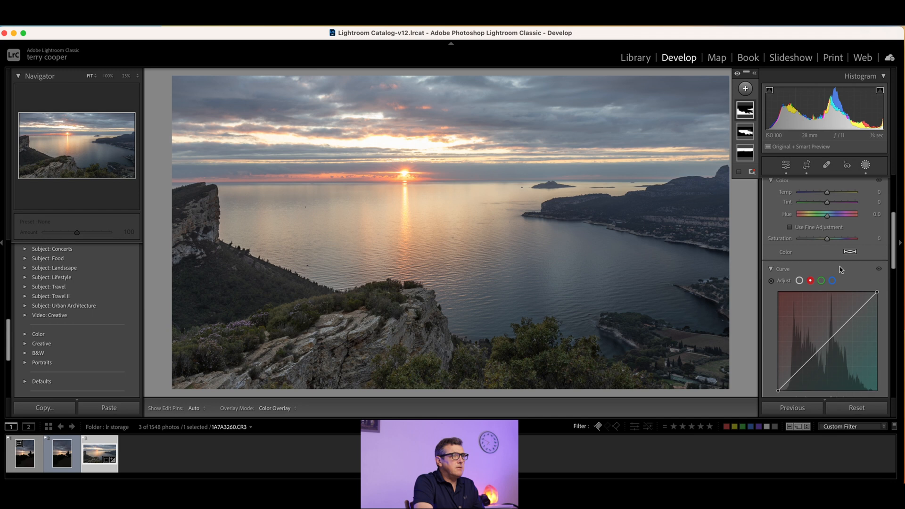
left_click(801, 242)
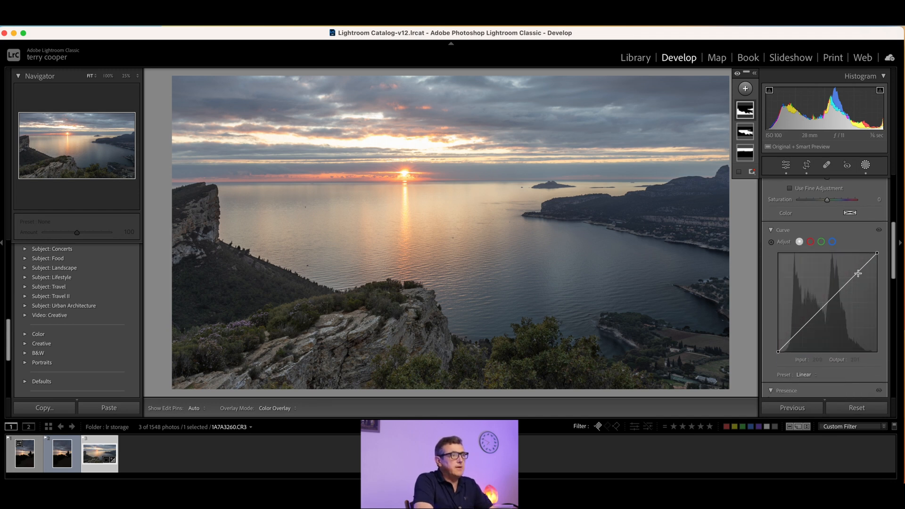
left_click_drag(854, 277, 852, 277)
left_click_drag(799, 332, 800, 336)
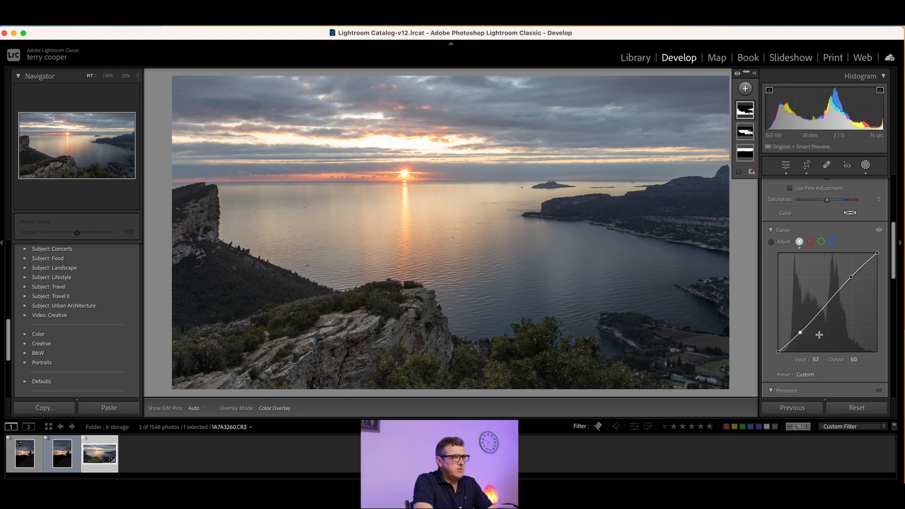
left_click(831, 302)
left_click_drag(800, 333, 801, 333)
Add gentle S-curves to the land mask's red and green channels, placing the red shadow point at input 44, output 40
left_click(810, 242)
left_click_drag(852, 278, 852, 275)
left_click_drag(796, 334, 795, 337)
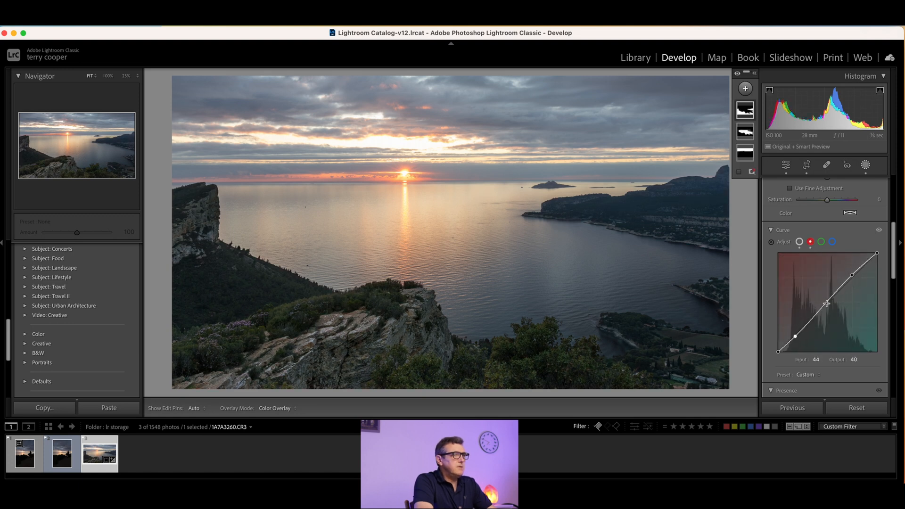
left_click(822, 242)
left_click_drag(854, 275, 851, 276)
left_click_drag(800, 331, 801, 333)
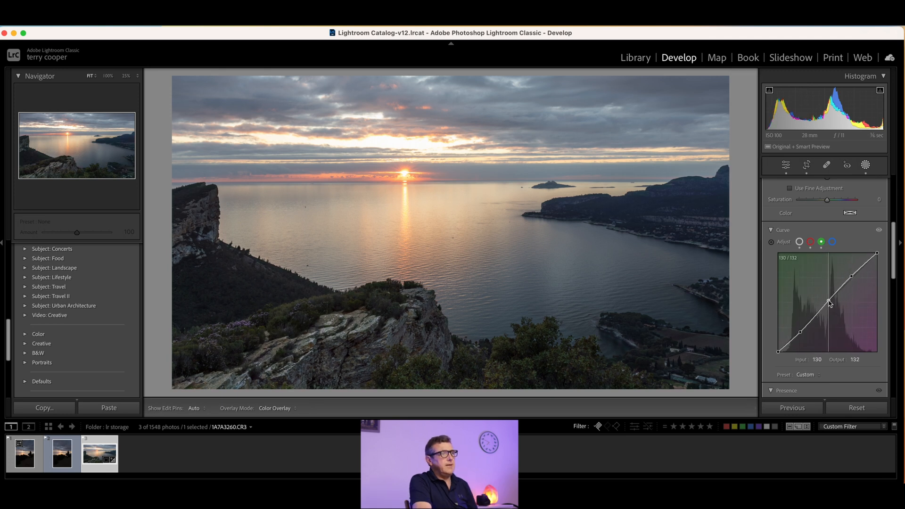
Add an S-curve to the land mask's blue channel with a shadow point at 61/57 and a midpoint at 132/132
left_click(833, 241)
left_click_drag(856, 275, 851, 276)
left_click_drag(803, 334, 802, 330)
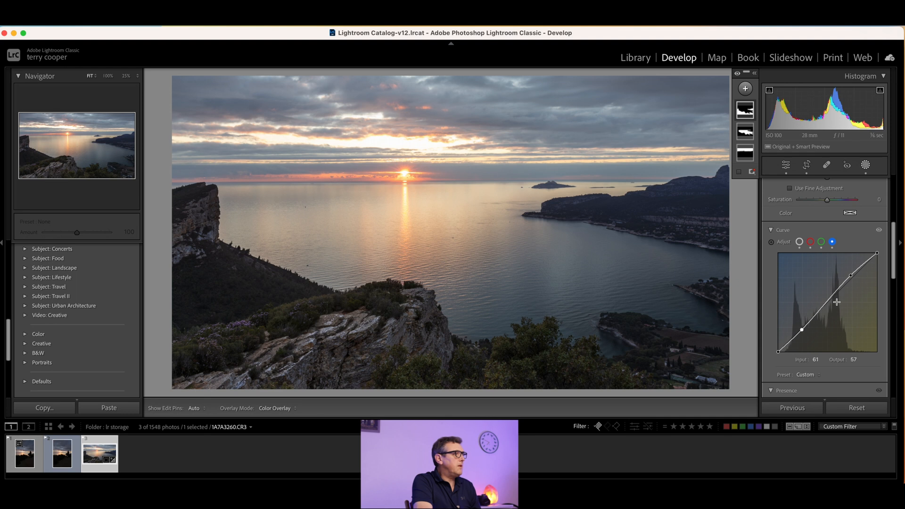
left_click(829, 300)
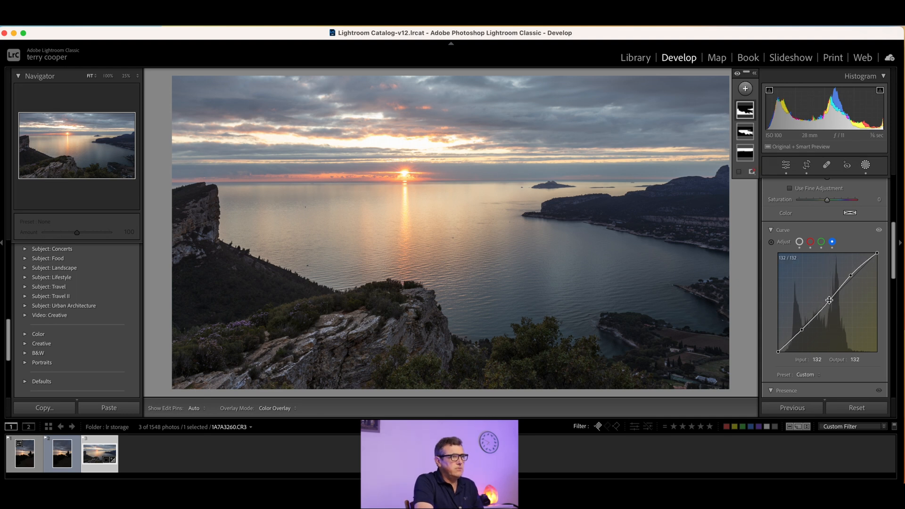
Try targeted RGB curve adjustments on the sea and the hillside, and delete the extra control point
left_click(799, 243)
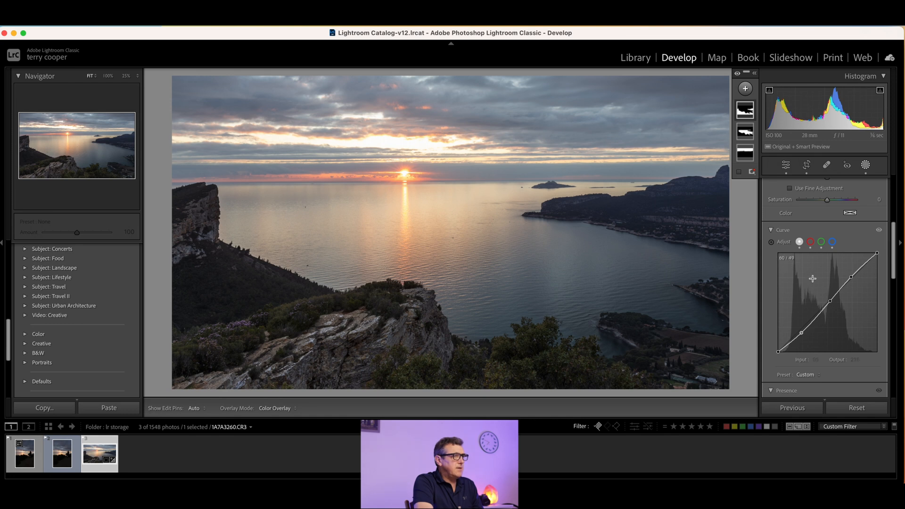
left_click(771, 243)
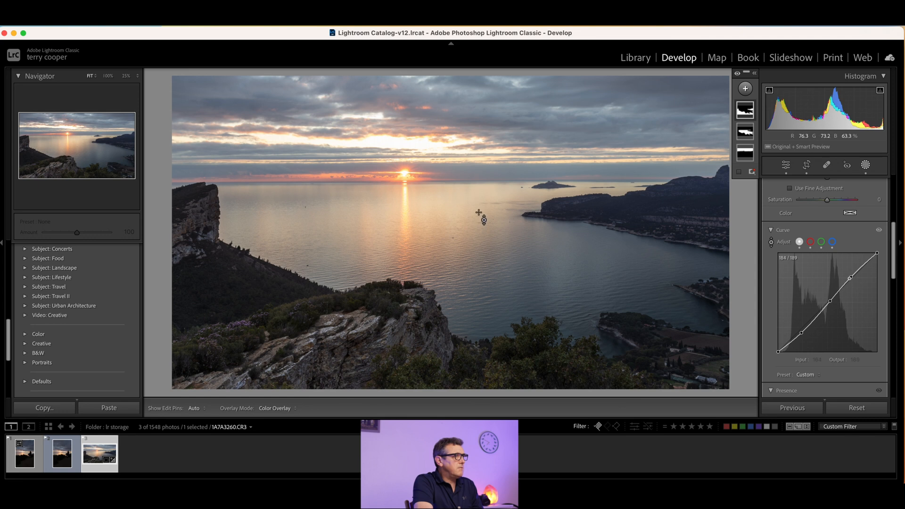
mouse_move(479, 212)
left_mouse_down()
mouse_move(479, 204)
mouse_move(476, 222)
left_mouse_up()
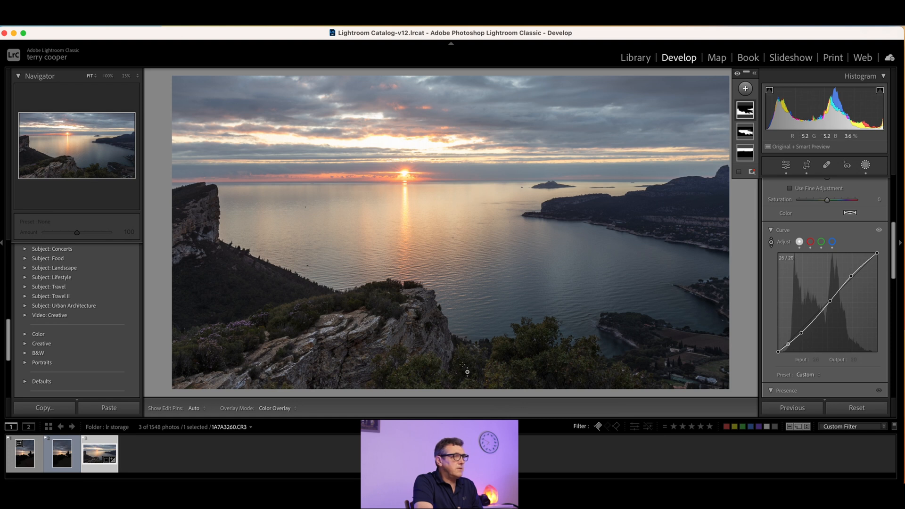
mouse_move(255, 298)
left_mouse_down()
mouse_move(255, 288)
mouse_move(255, 298)
left_mouse_up()
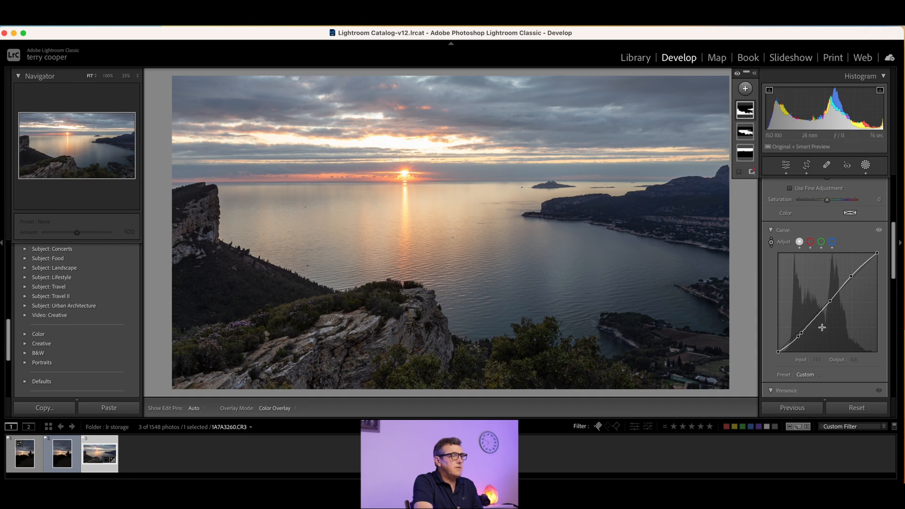
right_click(801, 335)
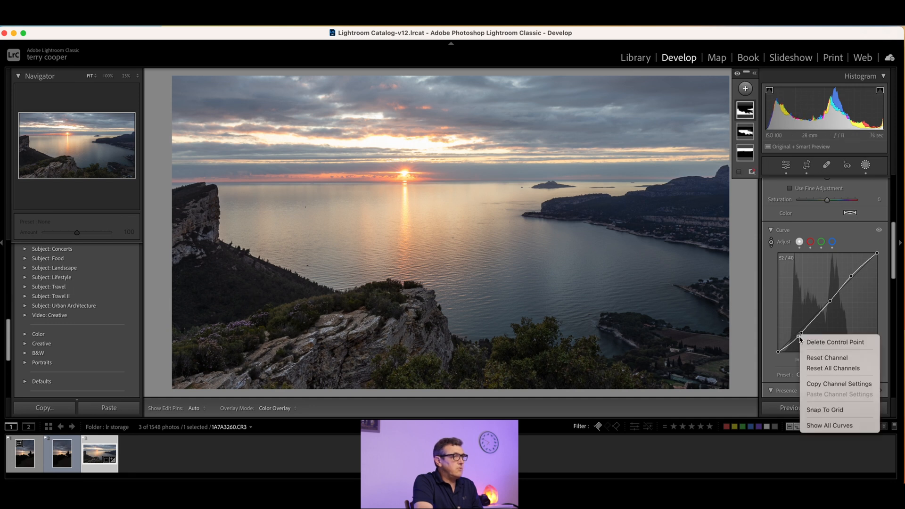
left_click(844, 346)
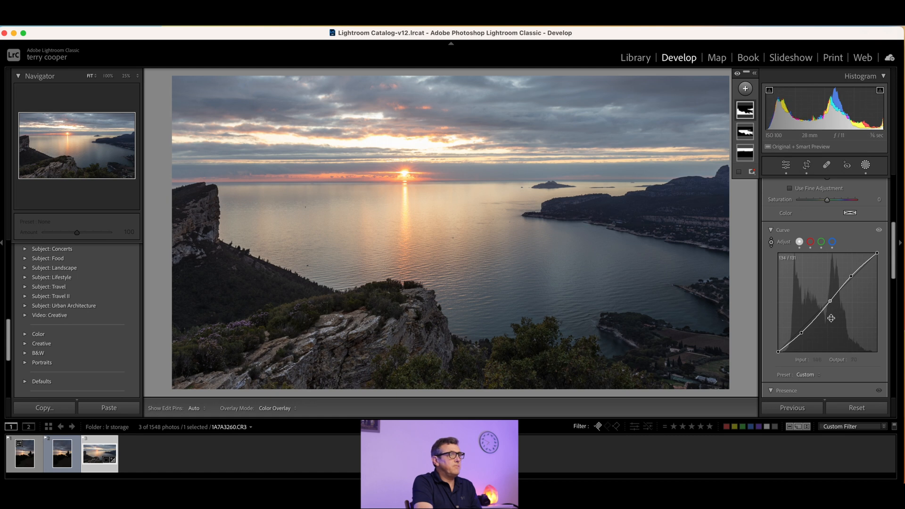
left_click(811, 242)
left_click(771, 242)
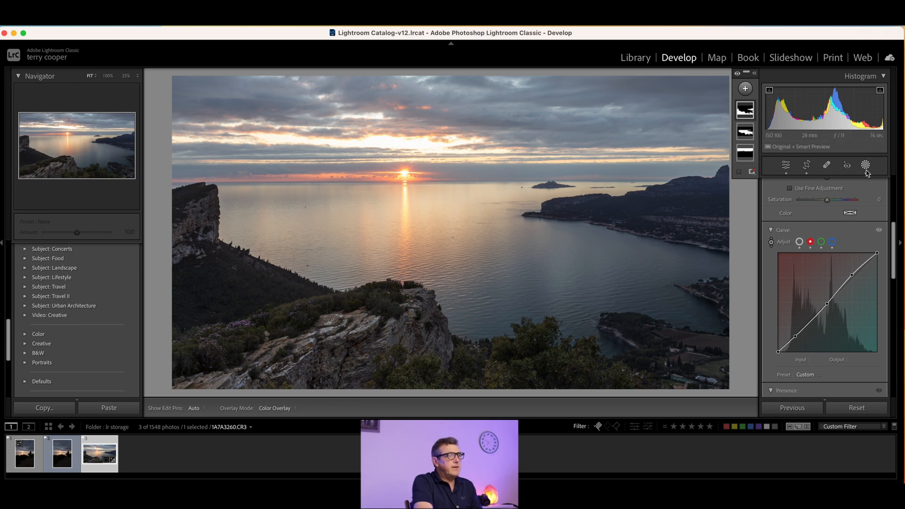
Set the land mask's Texture to 37 and Clarity to −3
scroll(847, 309, "down", 5)
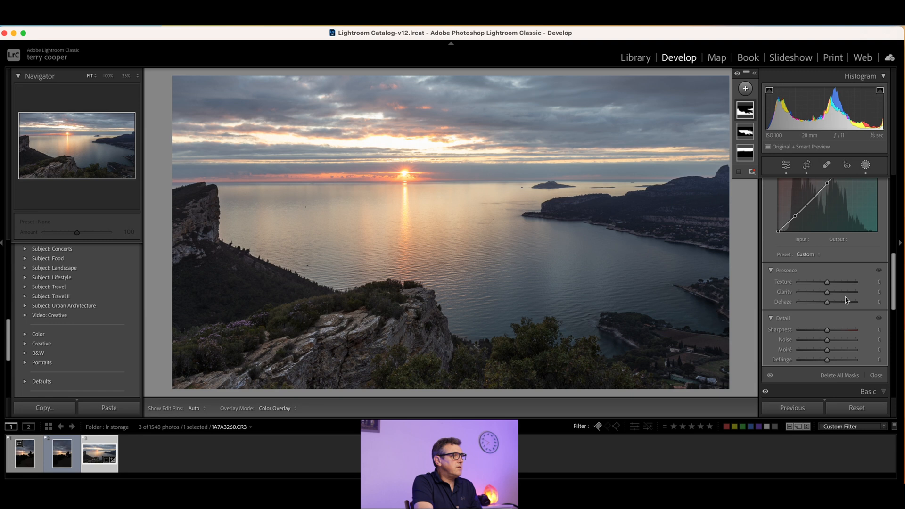
left_click_drag(833, 266, 839, 268)
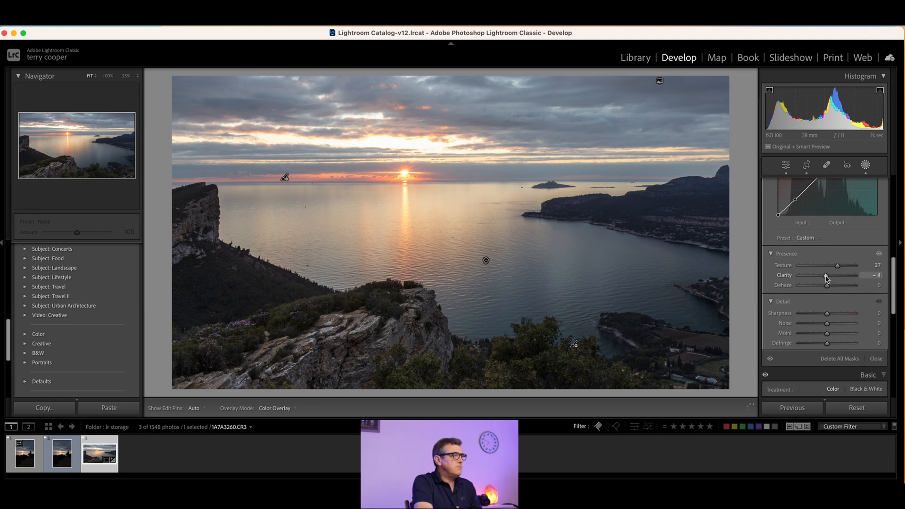
left_click_drag(826, 278, 827, 280)
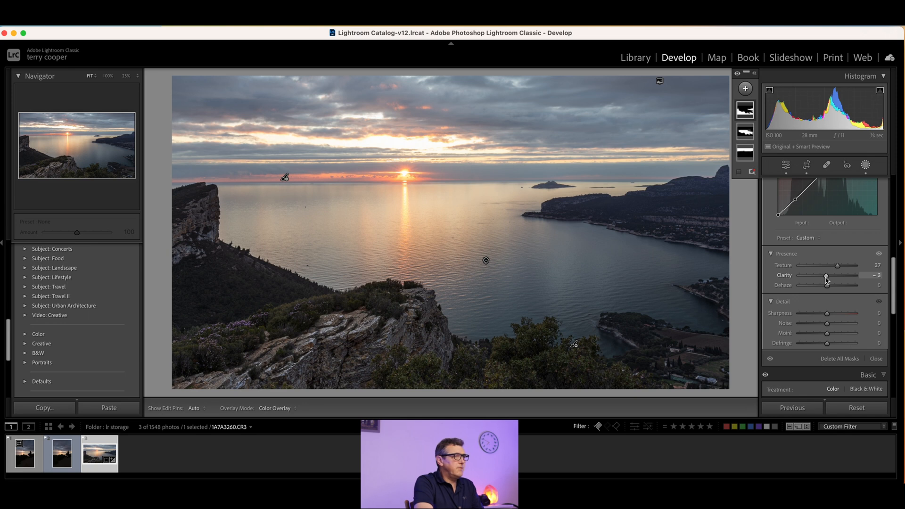
Set the sea mask's Highlights to −80, Shadows to 6, Whites to −25 and Temp to 7
scroll(828, 264, "up", 5)
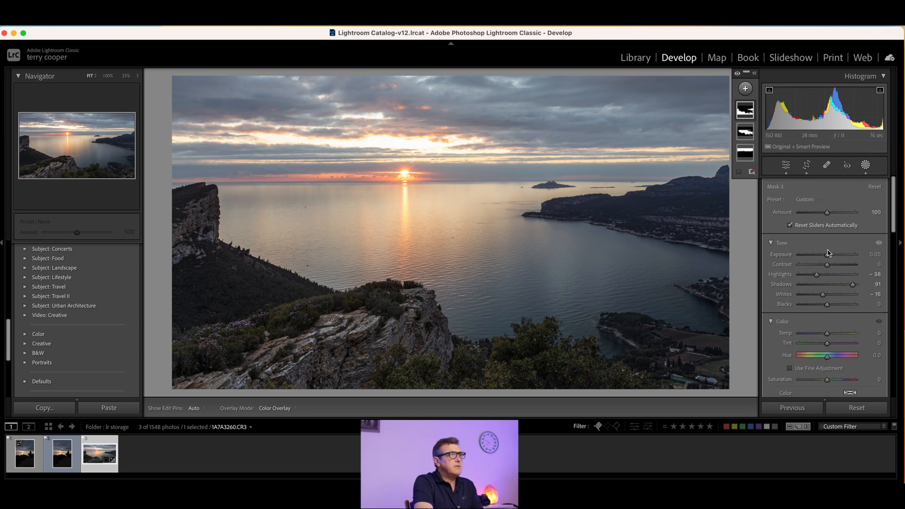
left_click(746, 131)
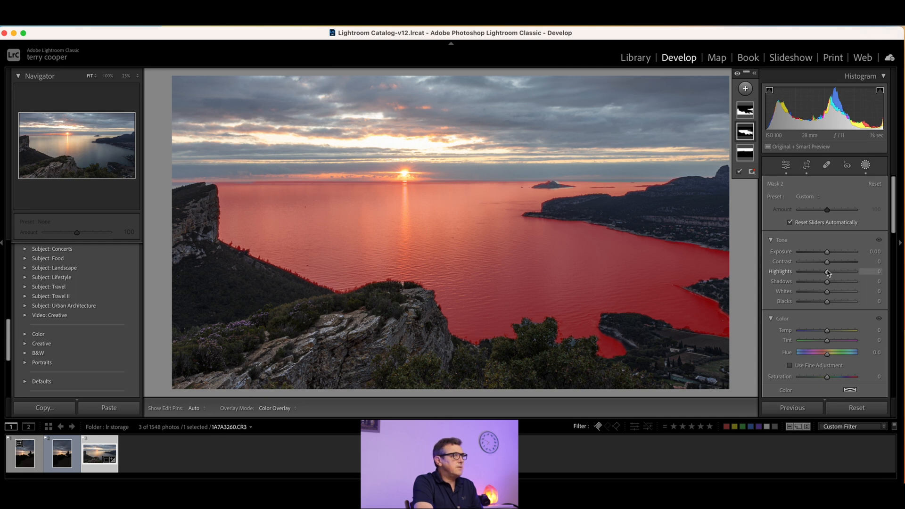
mouse_move(828, 273)
left_mouse_down()
mouse_move(805, 273)
mouse_move(840, 283)
mouse_move(829, 283)
left_mouse_up()
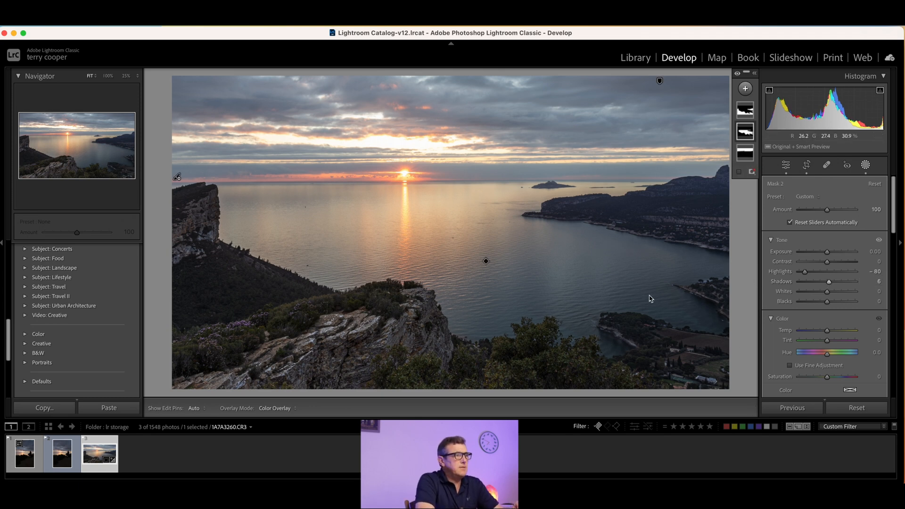
left_click_drag(829, 294, 821, 295)
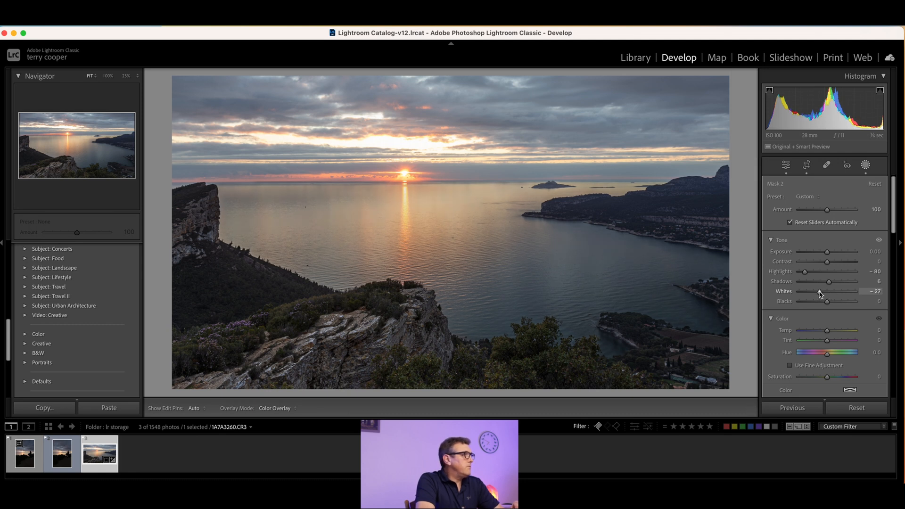
left_click_drag(821, 294, 823, 294)
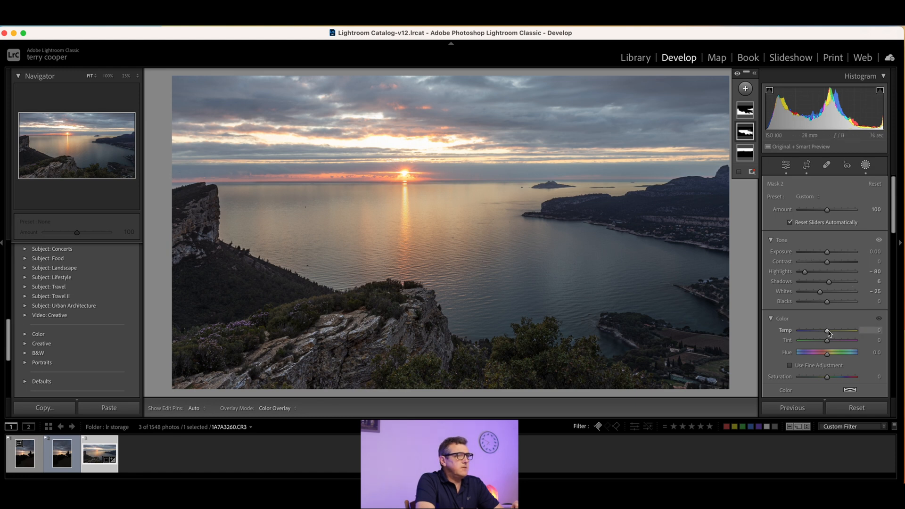
left_click_drag(830, 334, 831, 334)
Add an S-curve to the sea mask's combined RGB channel with a shadow point at 59/52 and a midpoint at 131/134
scroll(826, 328, "down", 4)
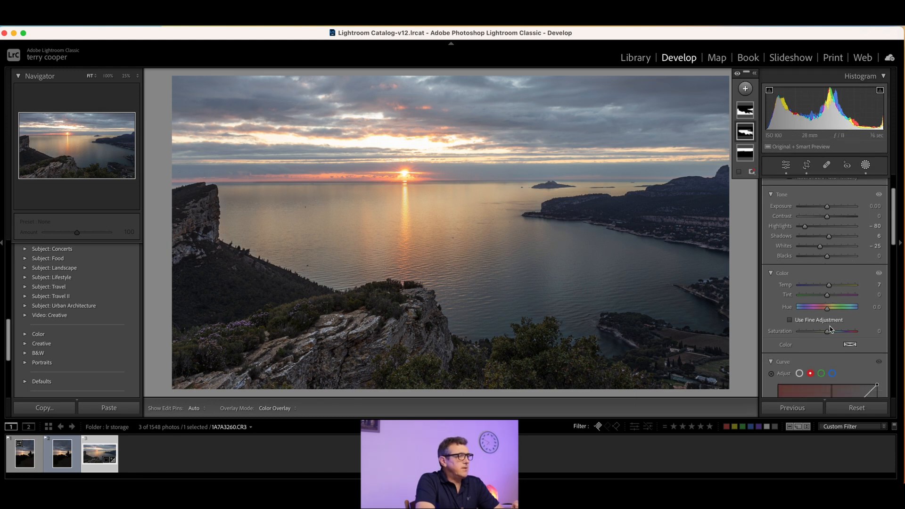
scroll(833, 324, "down", 3)
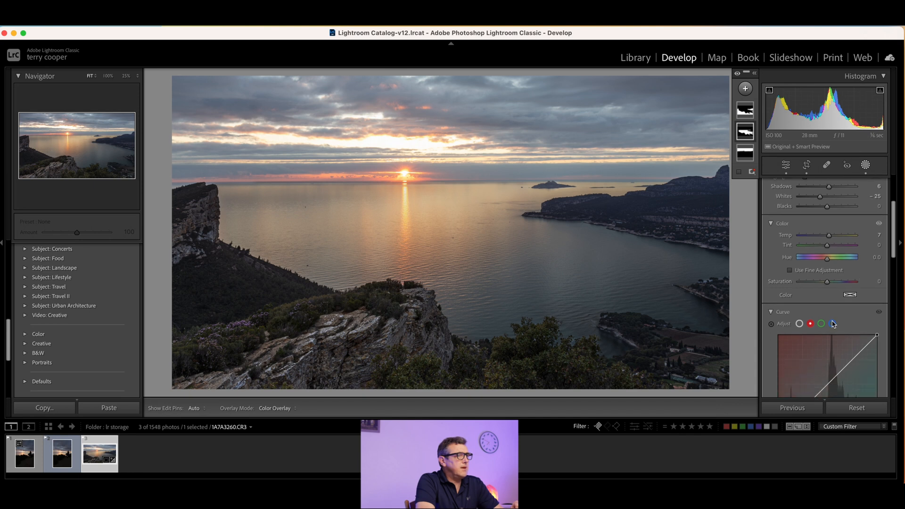
left_click(801, 308)
scroll(830, 332, "down", 3)
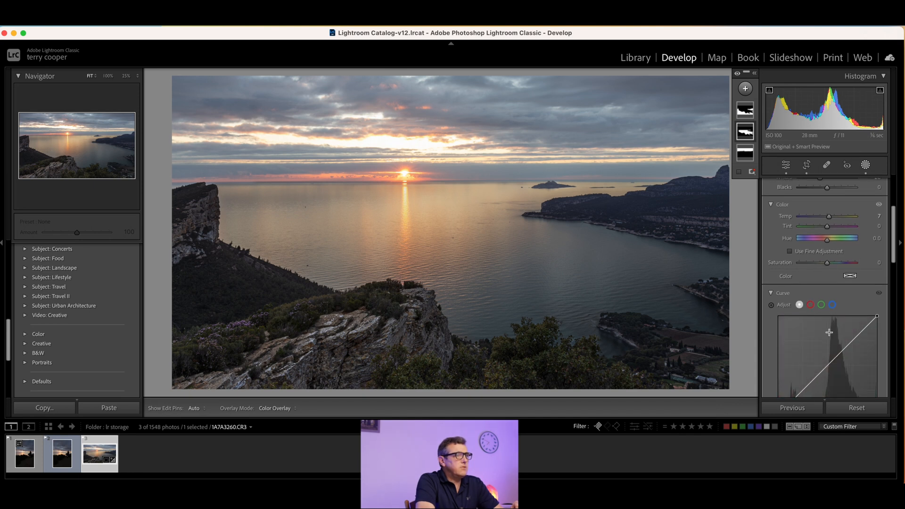
left_click_drag(857, 284, 855, 283)
left_click(801, 340)
left_click_drag(801, 346, 802, 348)
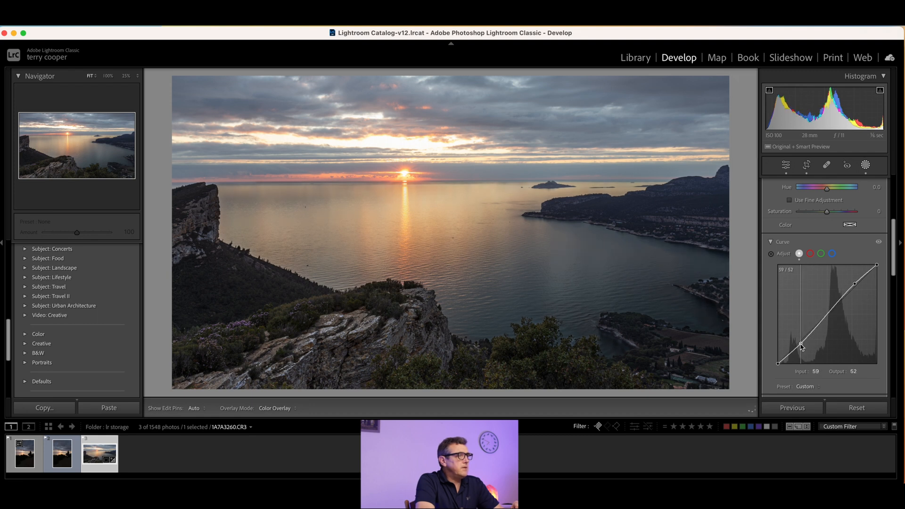
left_click(829, 312)
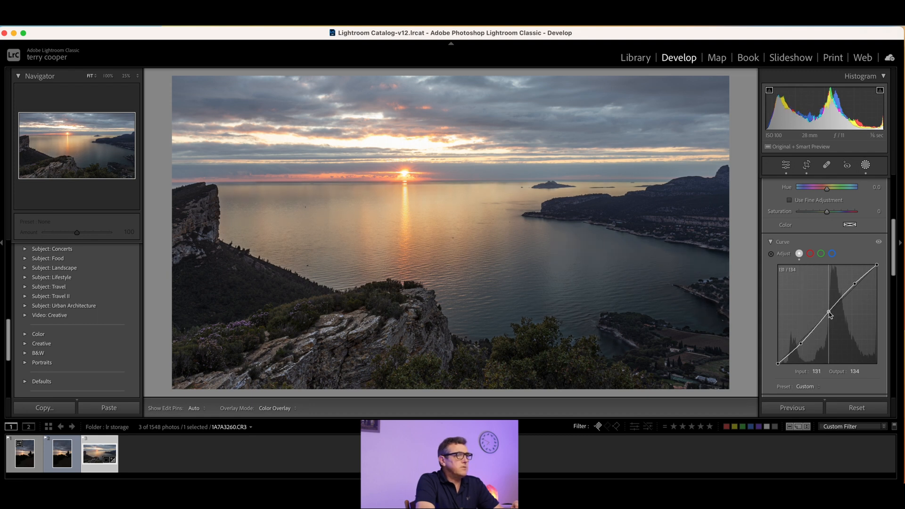
Add gentle S-curves to the sea mask's red and green channels, with shadow points at 58/53 for red and 64/59 for green
left_click(809, 254)
left_click_drag(856, 286, 854, 285)
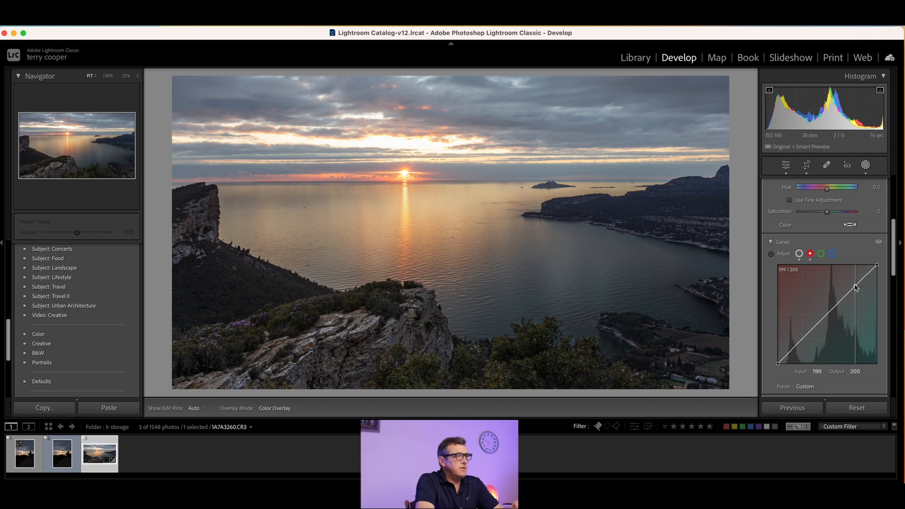
left_click_drag(800, 343, 802, 347)
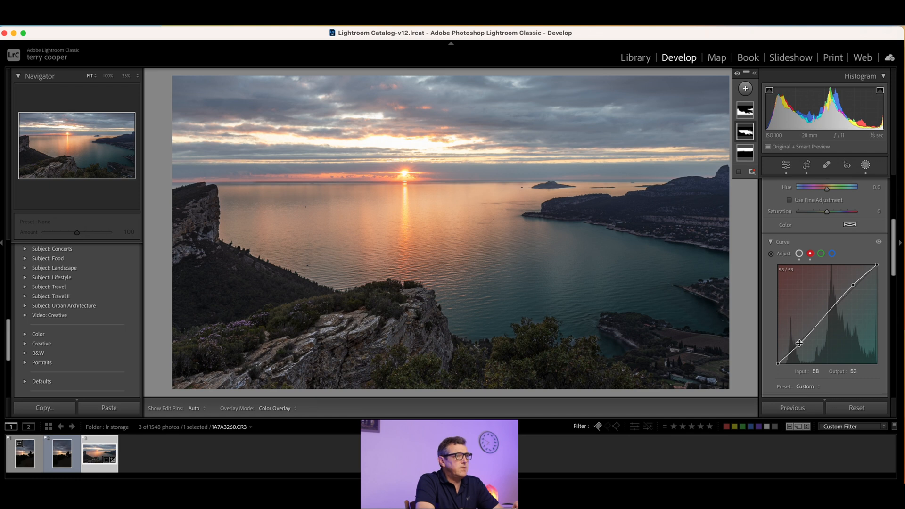
left_click(821, 254)
left_click(854, 288)
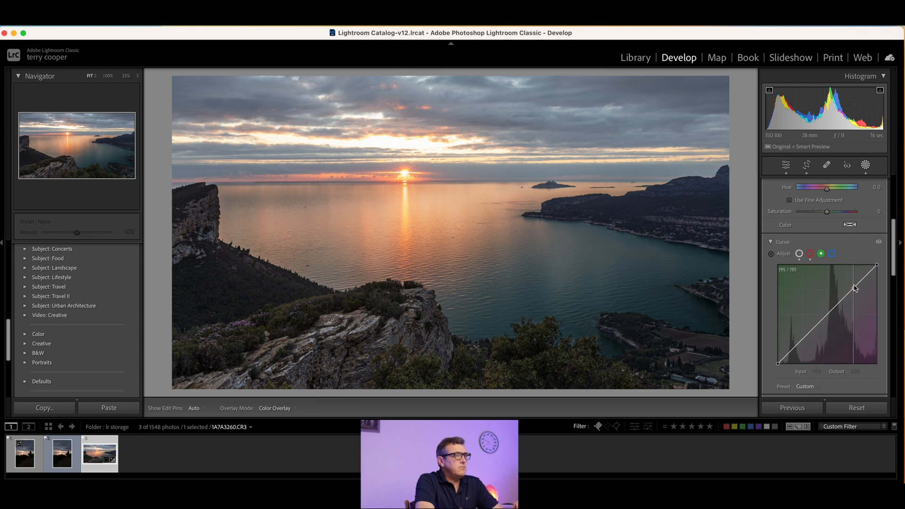
left_click_drag(855, 289, 855, 288)
left_click_drag(797, 348, 804, 340)
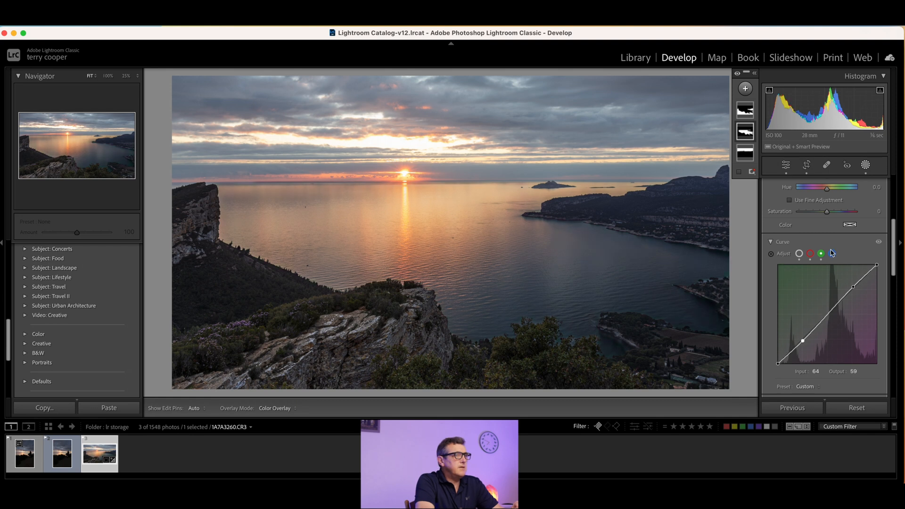
Add a gentle S-curve to the sea mask's blue channel with a shadow point at 69/64
left_click(833, 255)
left_click(855, 286)
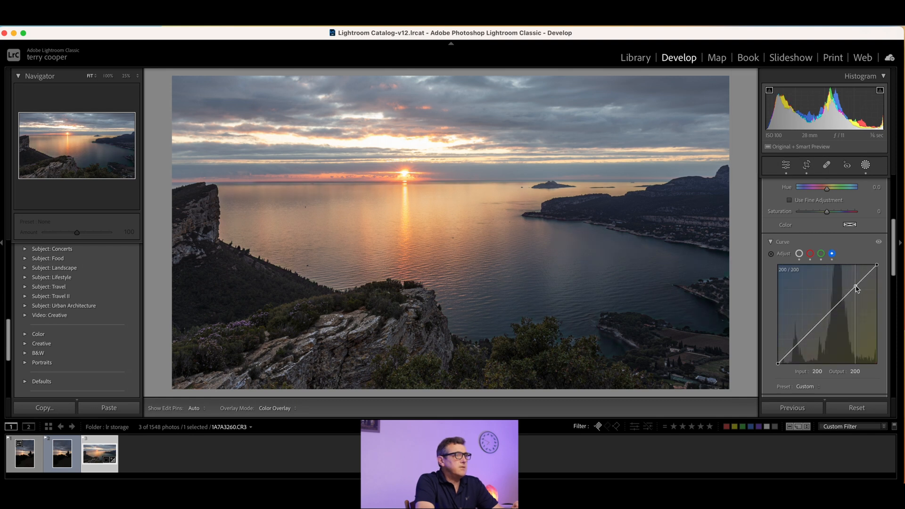
left_click_drag(804, 338, 805, 339)
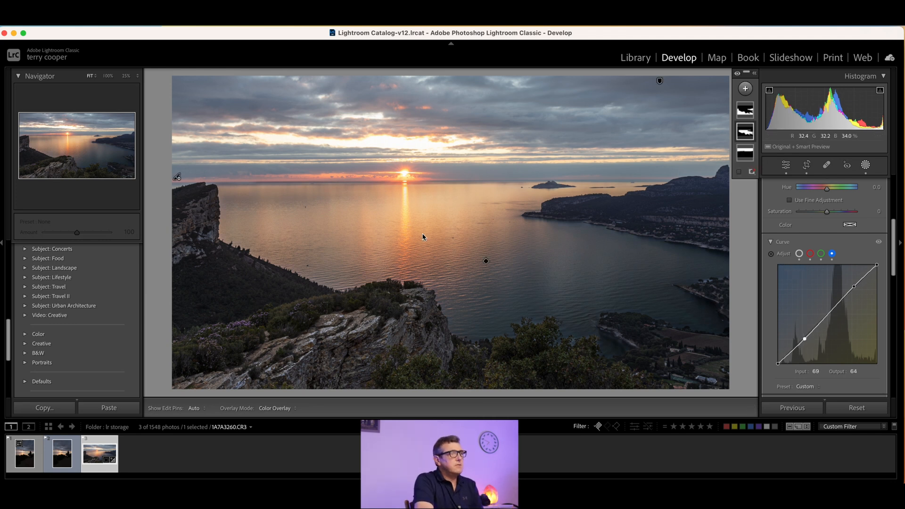
Set the sky mask's Highlights to −59, Shadows to 59, Whites to −14 and Blacks to 15
scroll(791, 306, "up", 5)
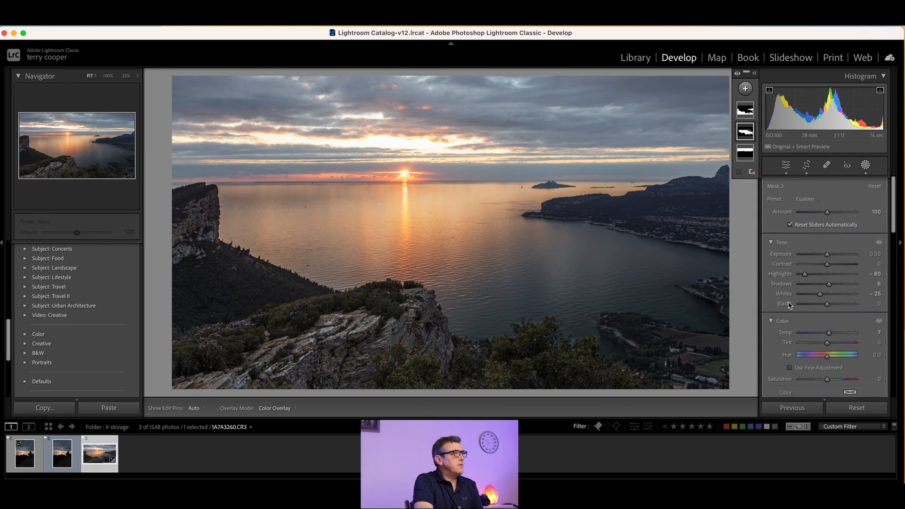
left_click(746, 152)
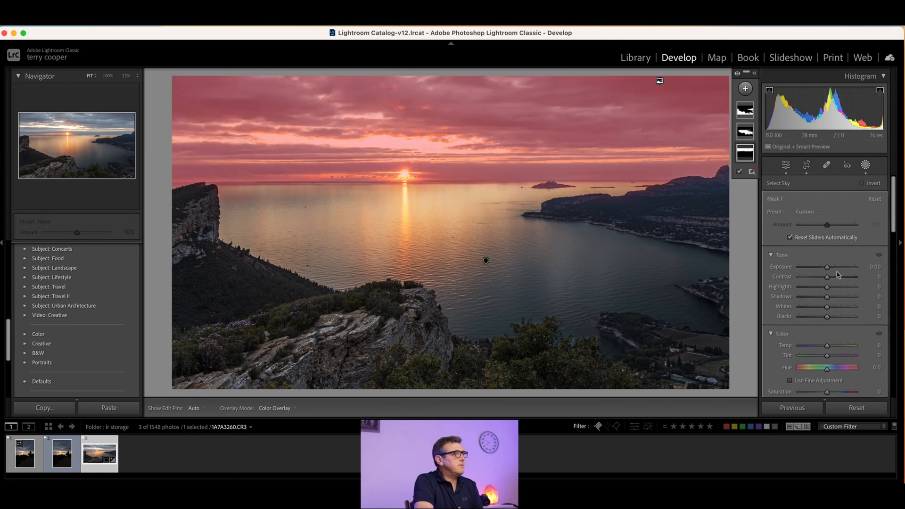
left_click_drag(829, 298, 819, 298)
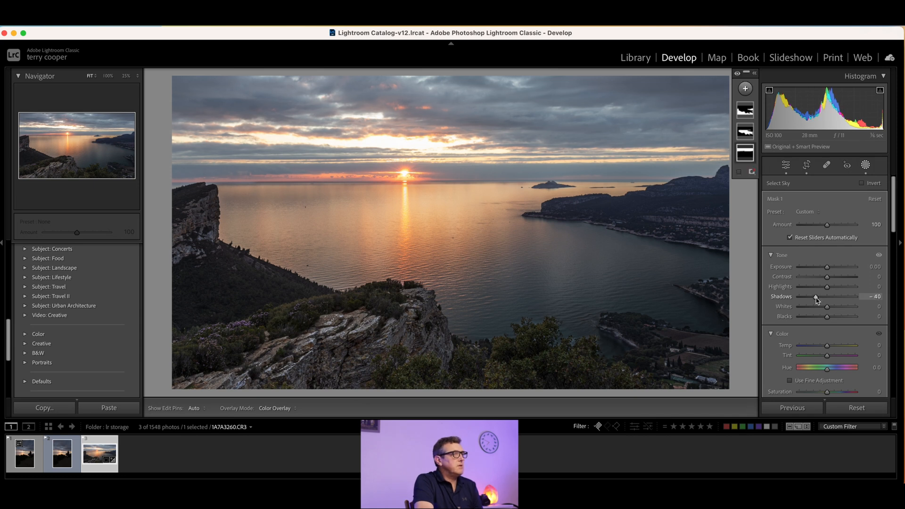
left_click_drag(817, 299, 844, 300)
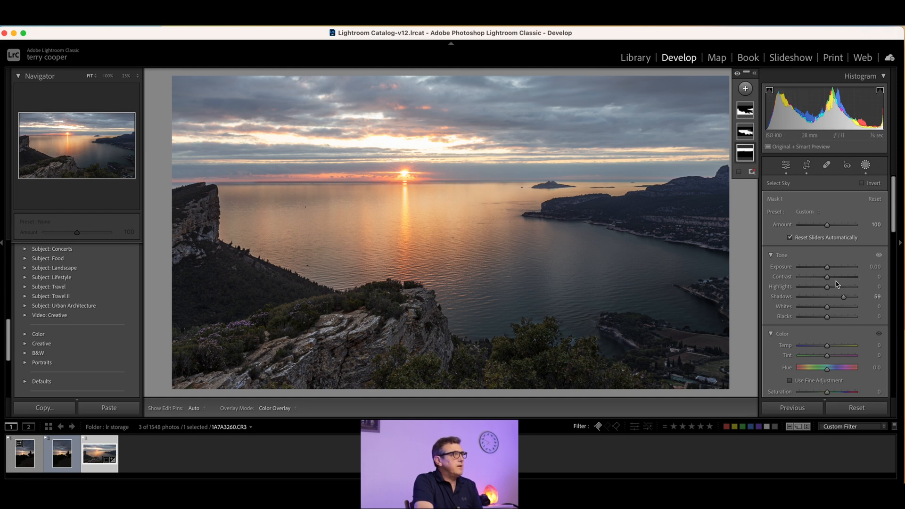
left_click_drag(830, 287, 812, 289)
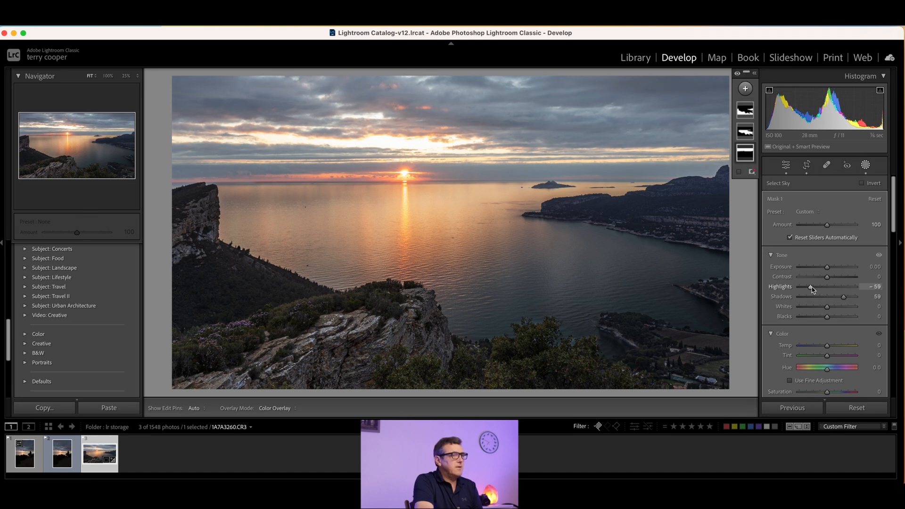
left_click_drag(828, 307, 833, 319)
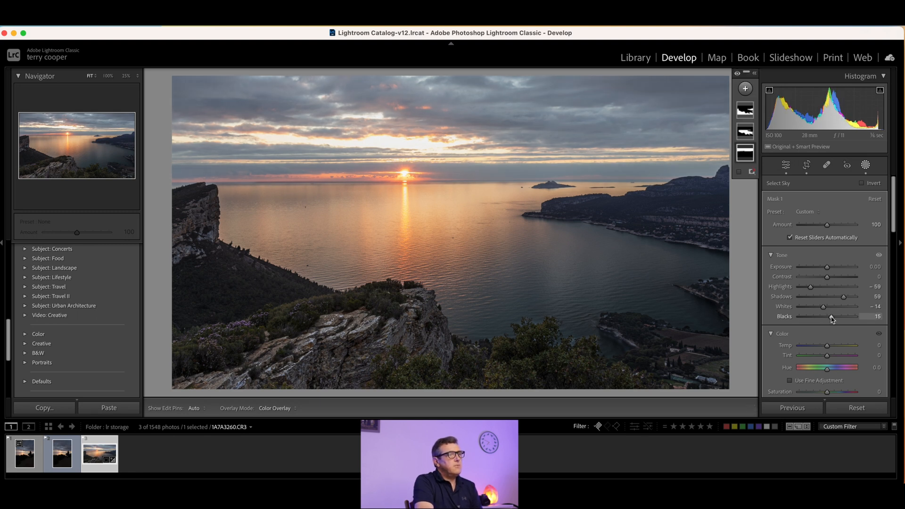
Add gentle contrast curves to the sky mask's blue and red channels, using one highlight point and one shadow point on each
scroll(830, 321, "down", 6)
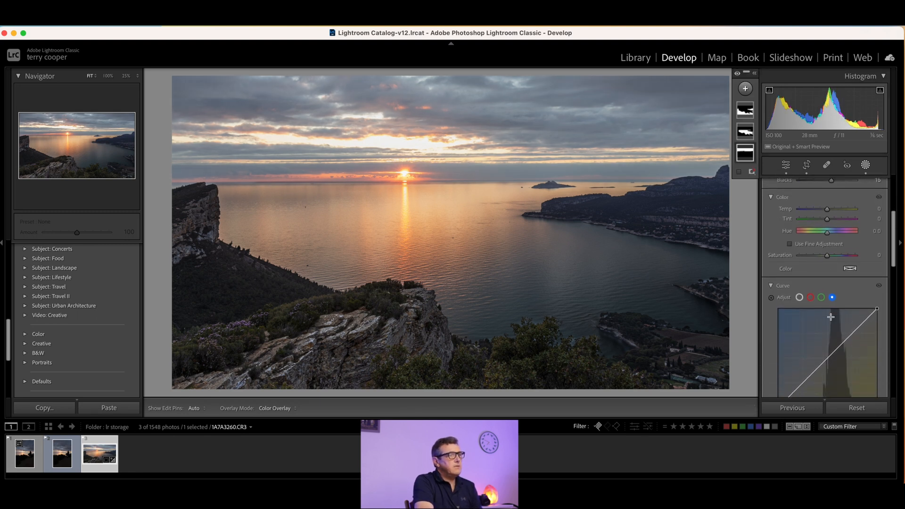
left_click_drag(850, 324, 849, 326)
left_click_drag(804, 372, 804, 376)
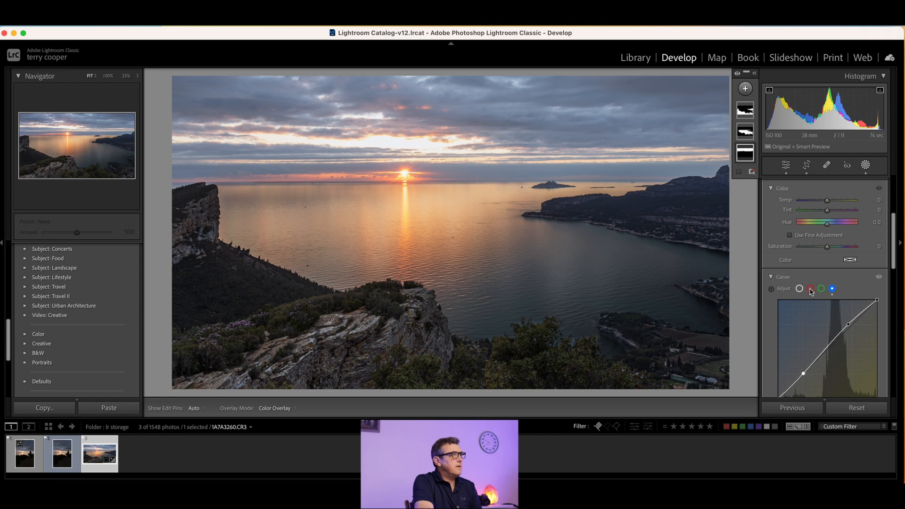
left_click(811, 289)
left_click_drag(856, 325, 852, 321)
left_click_drag(803, 377, 804, 378)
Add a gentle contrast curve to the sky mask's green channel and slightly lower the blue curve's highlight point
left_click(821, 288)
left_click(855, 323)
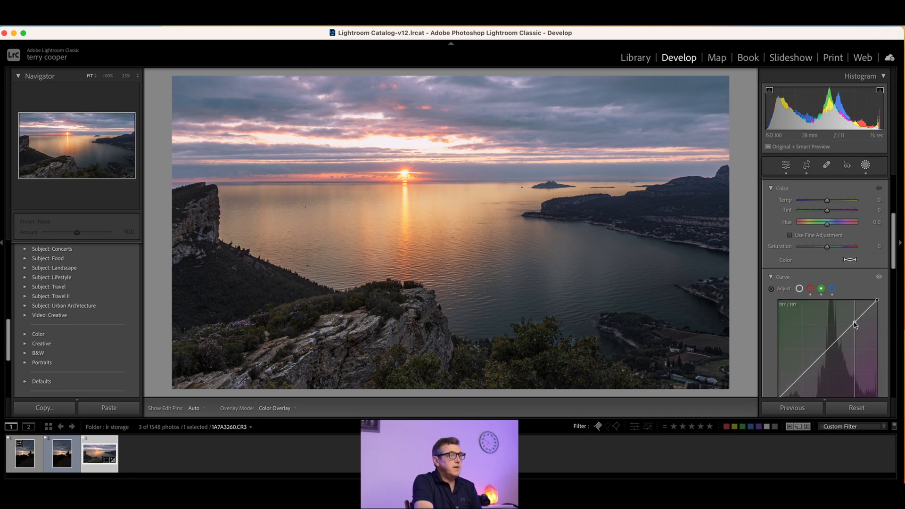
left_click_drag(801, 377, 801, 379)
left_click(832, 290)
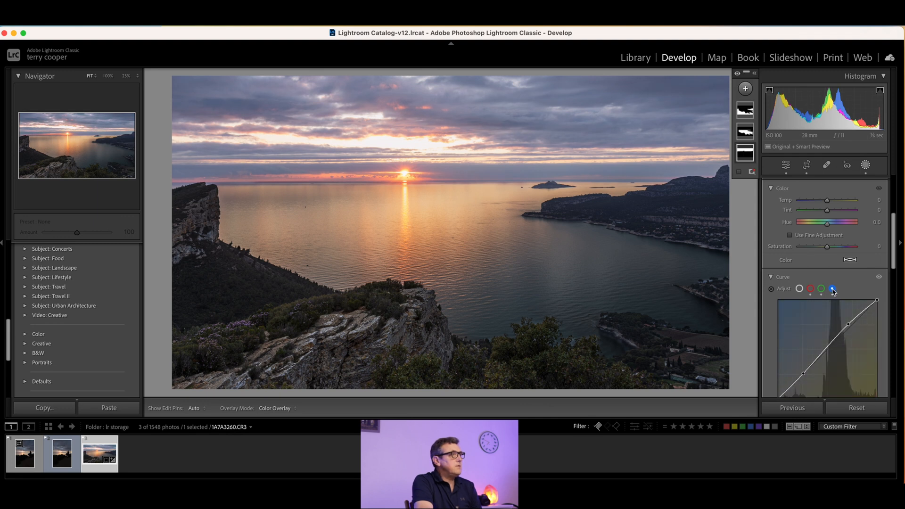
left_click_drag(849, 325, 847, 325)
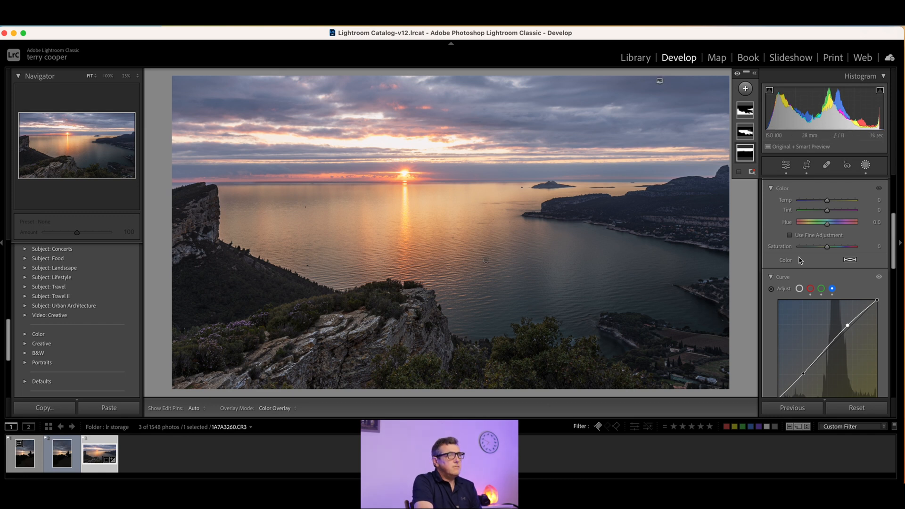
Raise the land mask's Blacks to 14
scroll(802, 212, "up", 5)
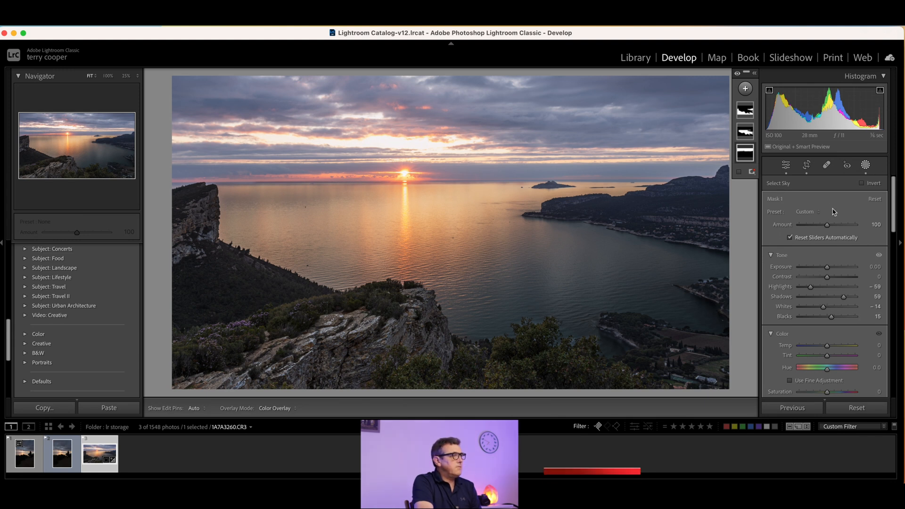
left_click(746, 112)
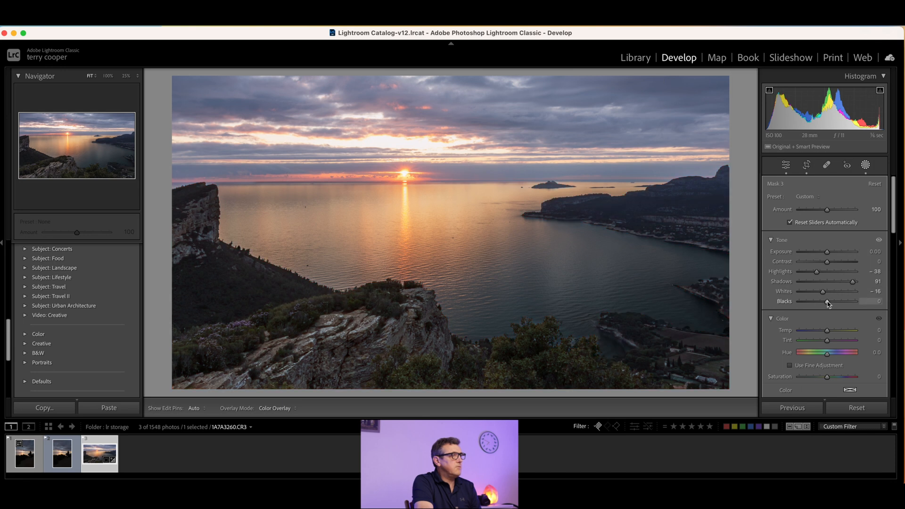
left_click_drag(827, 301, 833, 304)
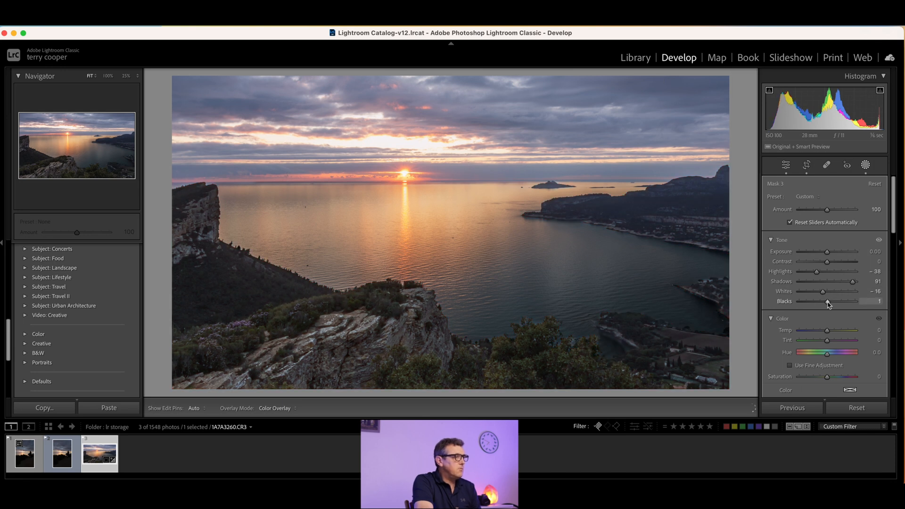
left_click_drag(833, 304, 833, 305)
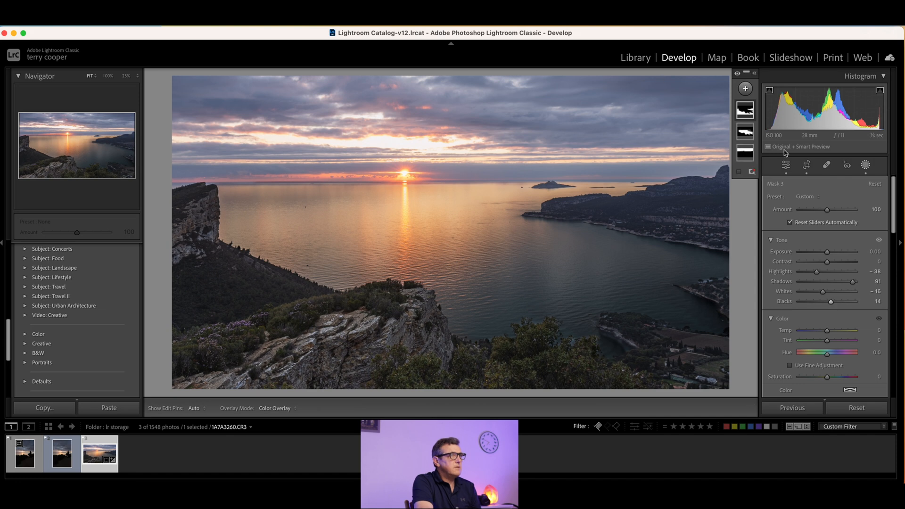
Brush a small spot out of the land mask at the treetops beside the sea with size 3.0 and feather 42, and reselect the mask
mouse_move(747, 112)
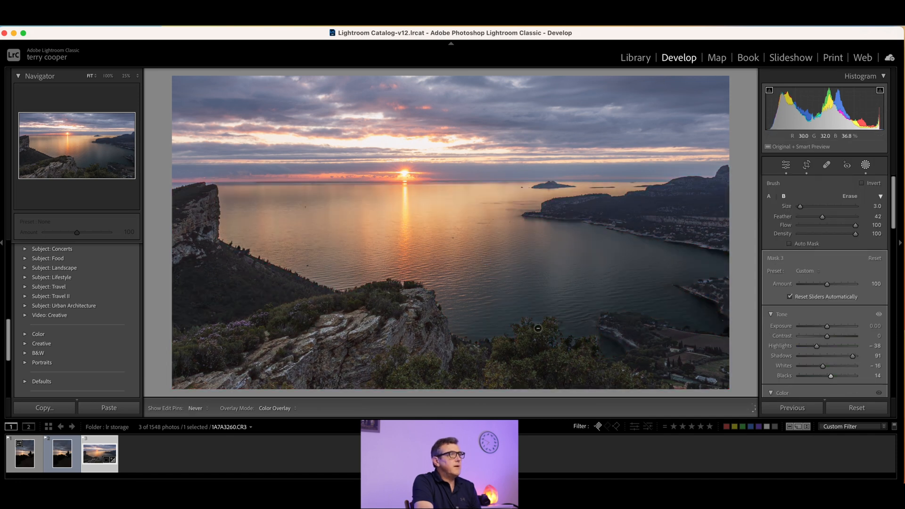
left_click_drag(538, 328, 539, 329)
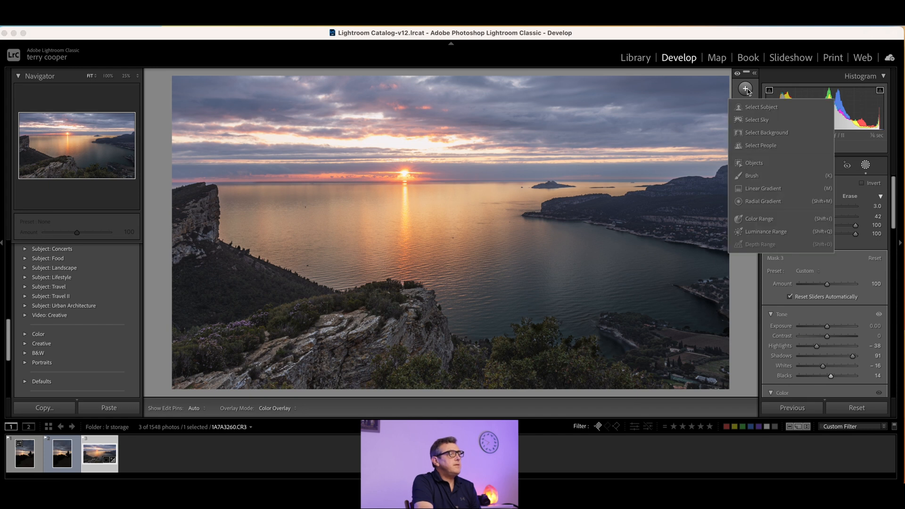
left_click(749, 113)
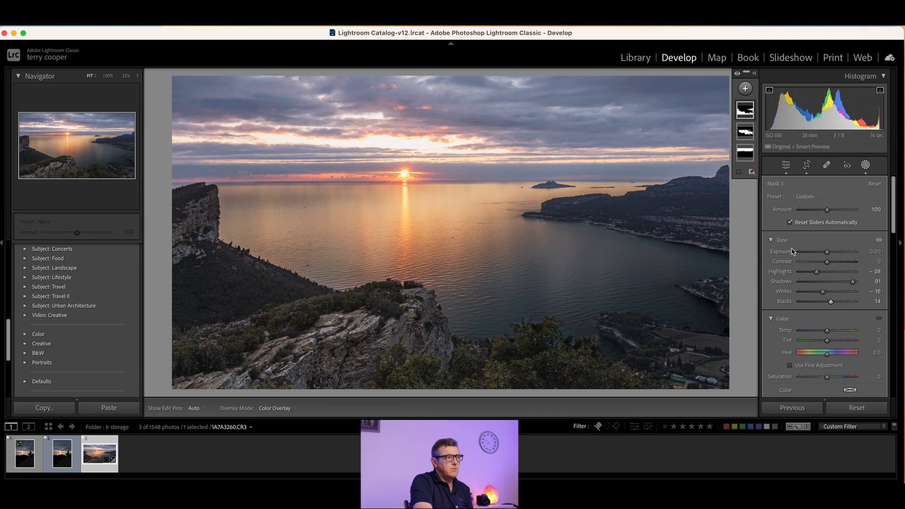
scroll(848, 283, "down", 10)
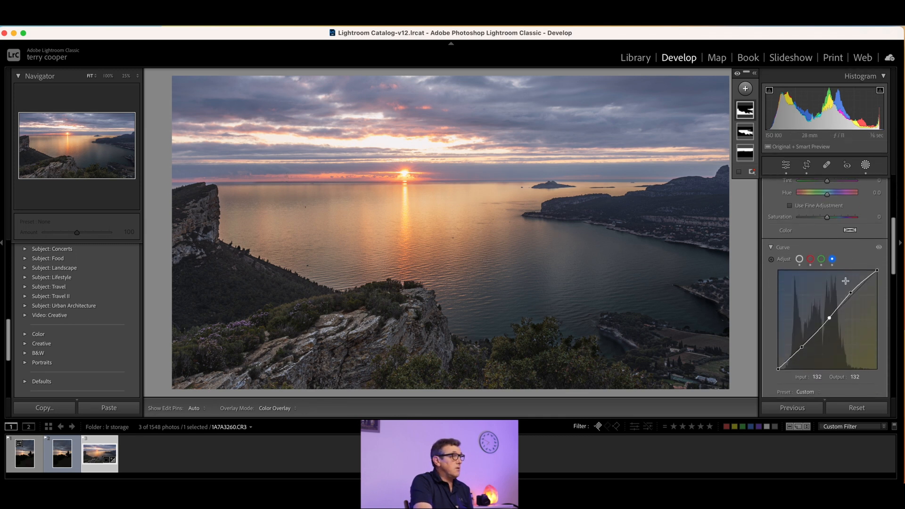
Leave the land mask and set the whole photo's Shadows to +53, Whites to +10 and Blacks to +25
scroll(847, 283, "down", 8)
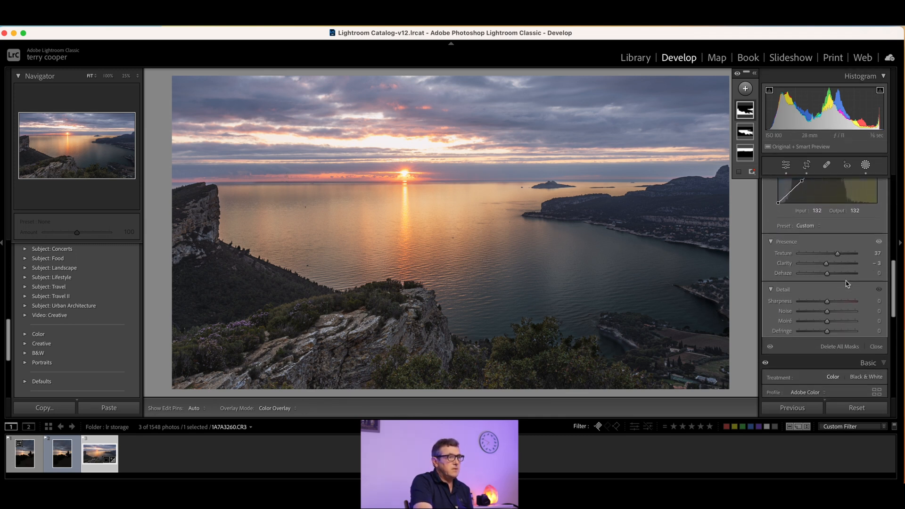
scroll(848, 283, "up", 15)
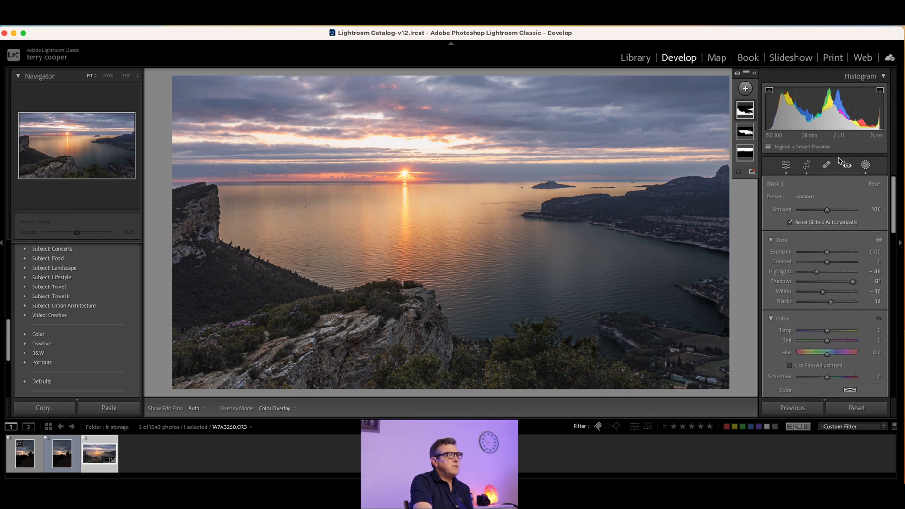
left_click(786, 166)
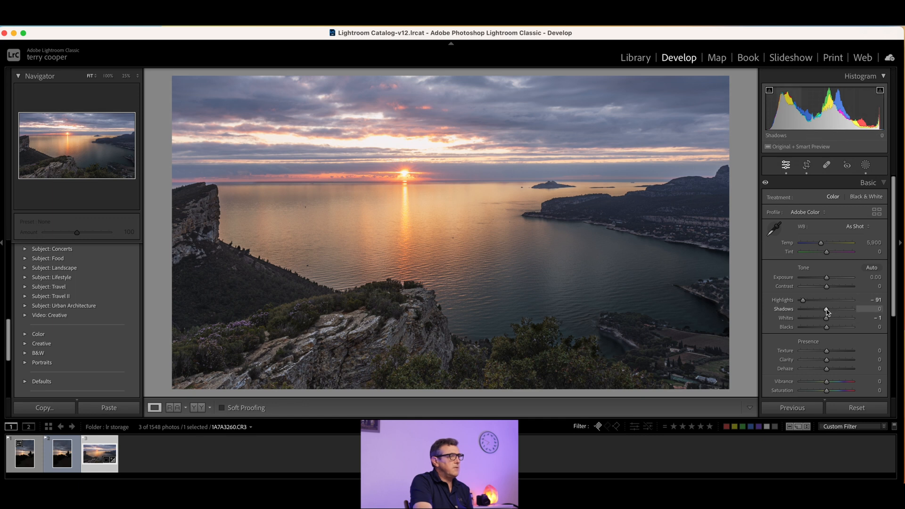
left_click_drag(834, 311, 841, 312)
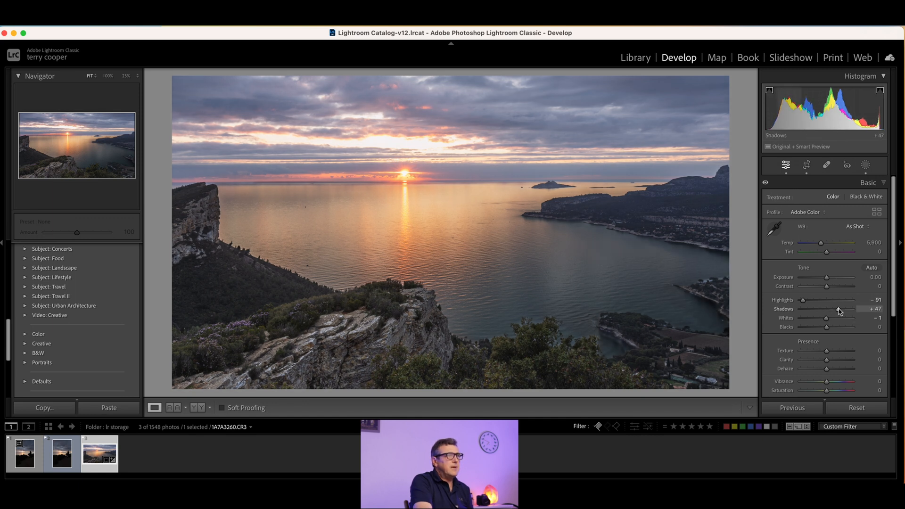
left_click_drag(842, 311, 842, 311)
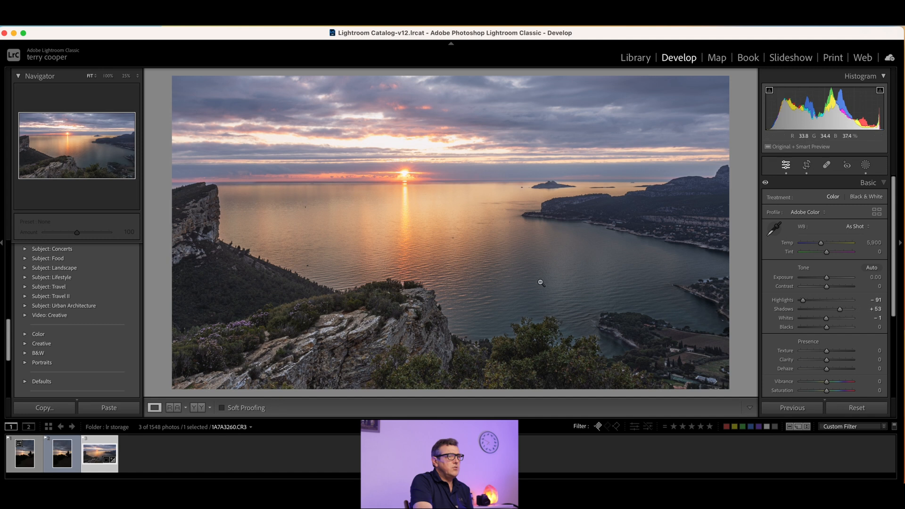
left_click_drag(827, 318, 836, 320)
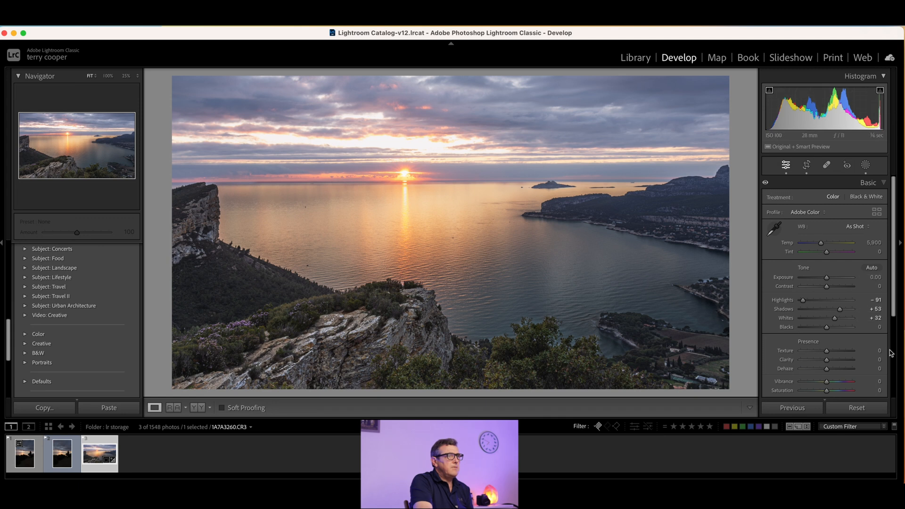
left_click_drag(836, 320, 835, 328)
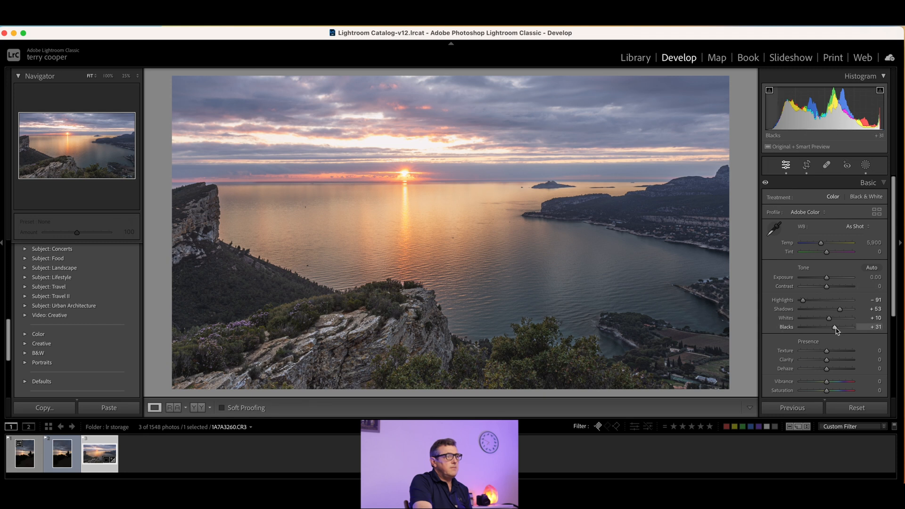
left_click_drag(835, 328, 834, 328)
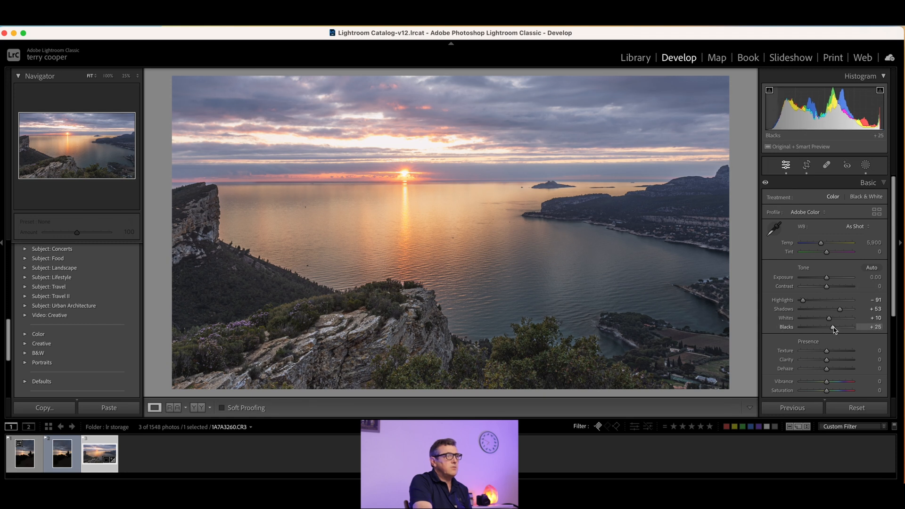
Set the photo's Texture to +18, Clarity to +8 and Vibrance to +33
scroll(835, 329, "down", 3)
left_click_drag(827, 282, 833, 285)
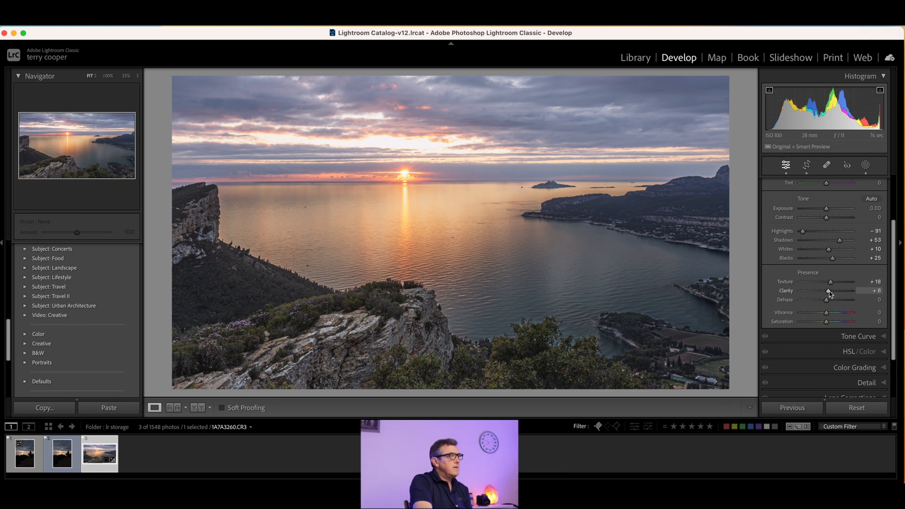
left_click_drag(829, 314, 836, 315)
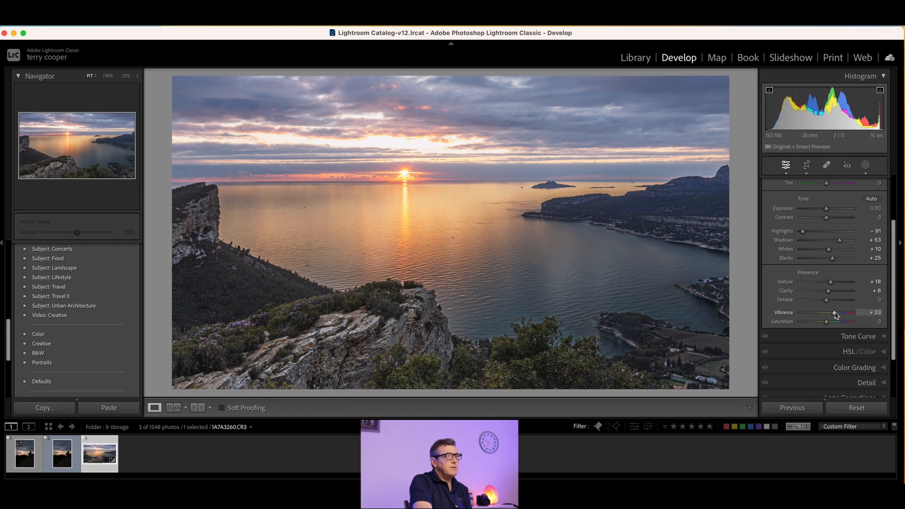
Add a gentle contrast curve to the whole photo's RGB point curve, with a highlight point at 198/203 and a shadow point at 63/60
scroll(836, 315, "down", 3)
left_click(889, 307)
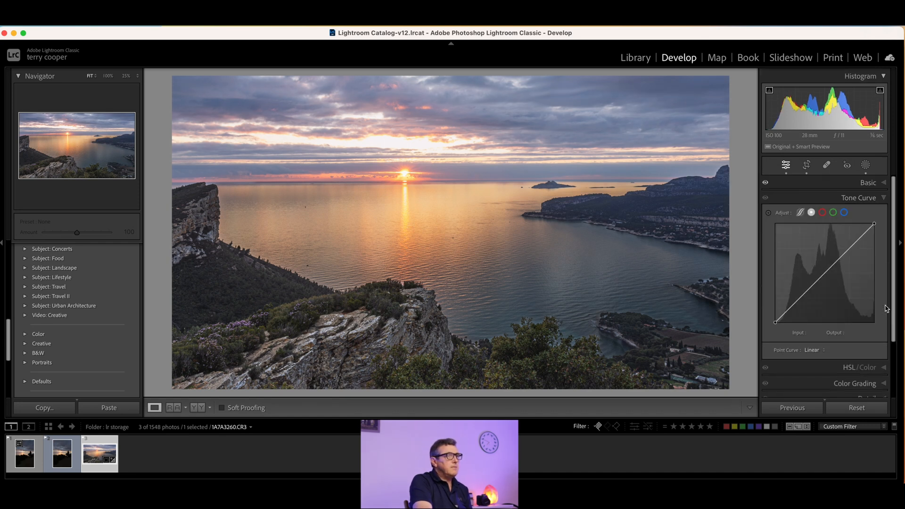
left_click(854, 245)
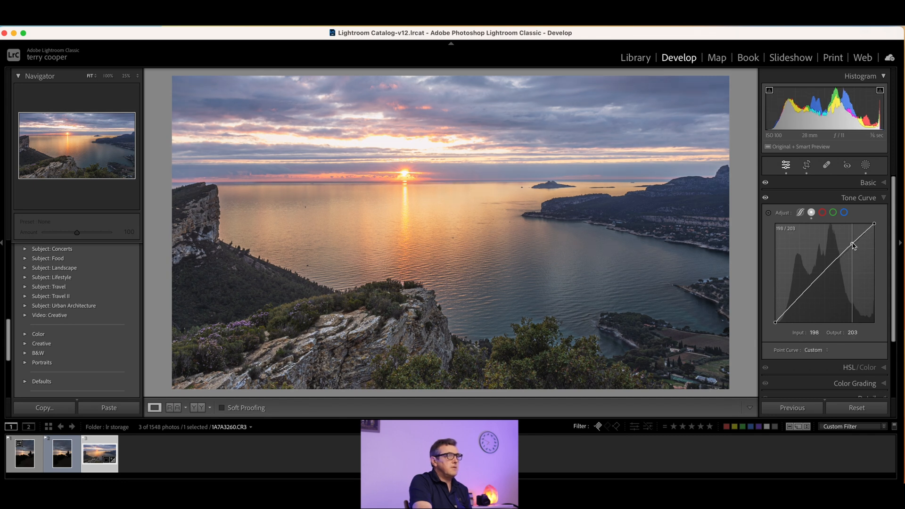
left_click_drag(801, 300, 799, 300)
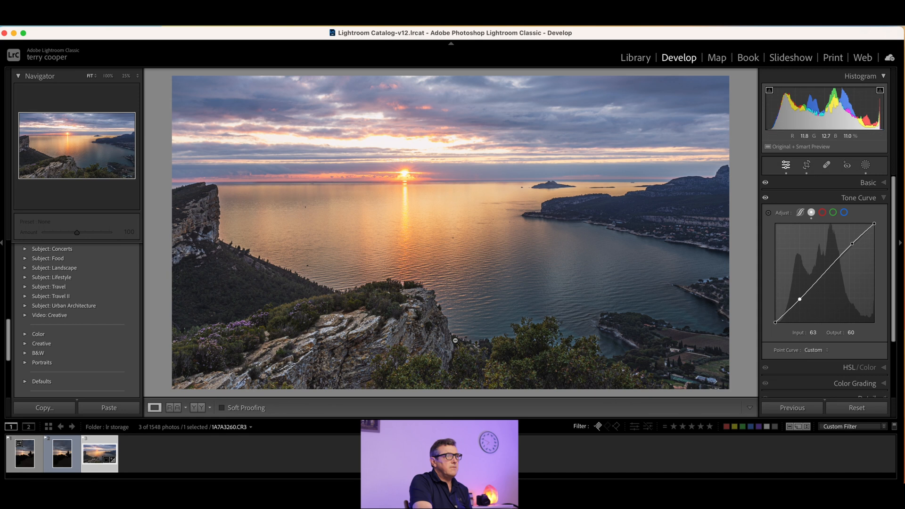
Add gentle contrast to the photo's red and green curves, with a red highlight point at 196/200 and a green shadow point at 71/68
left_click(824, 215)
left_click_drag(854, 247, 851, 244)
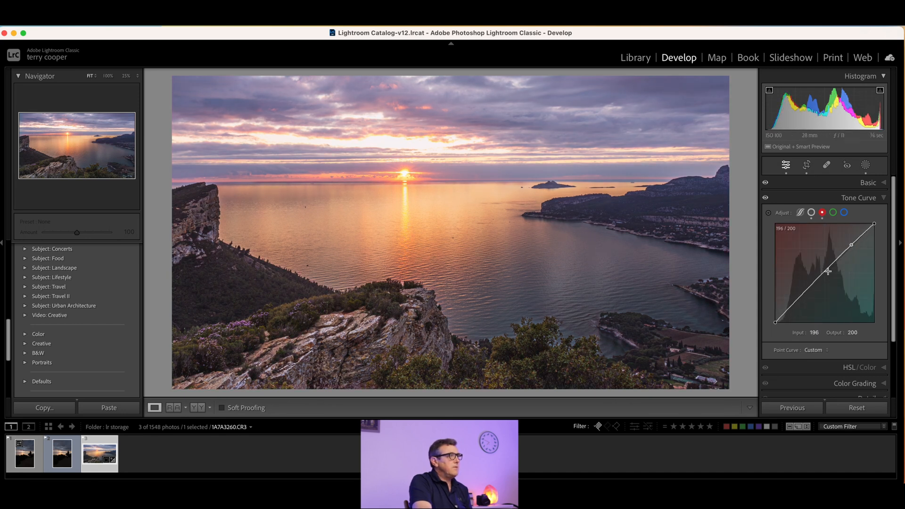
left_click_drag(796, 303, 798, 303)
left_click(834, 213)
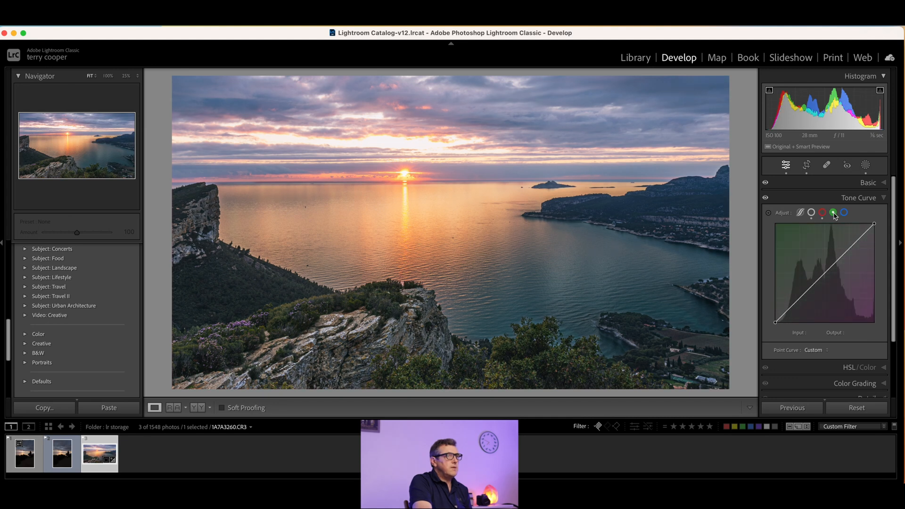
left_click(851, 246)
left_click_drag(804, 296, 803, 296)
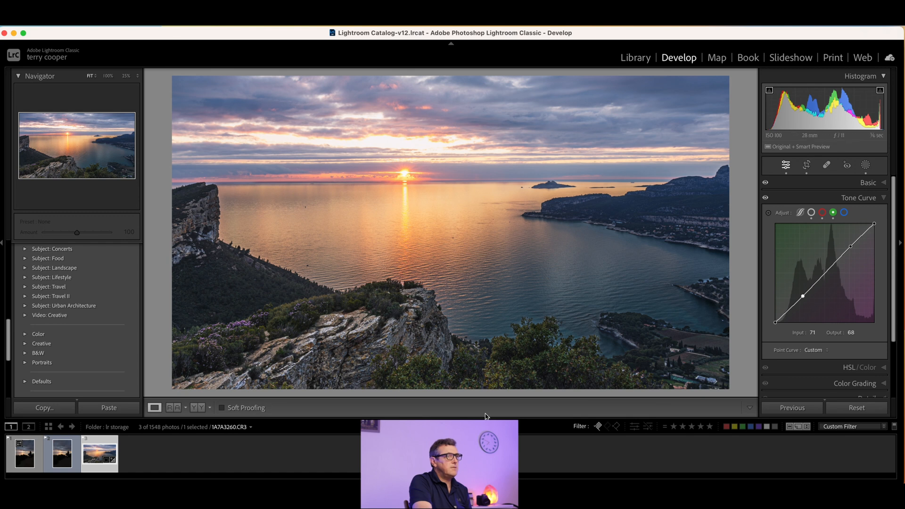
Add a highlight point near 191 and a shadow point at 60/59 to the photo's blue curve
left_click(845, 213)
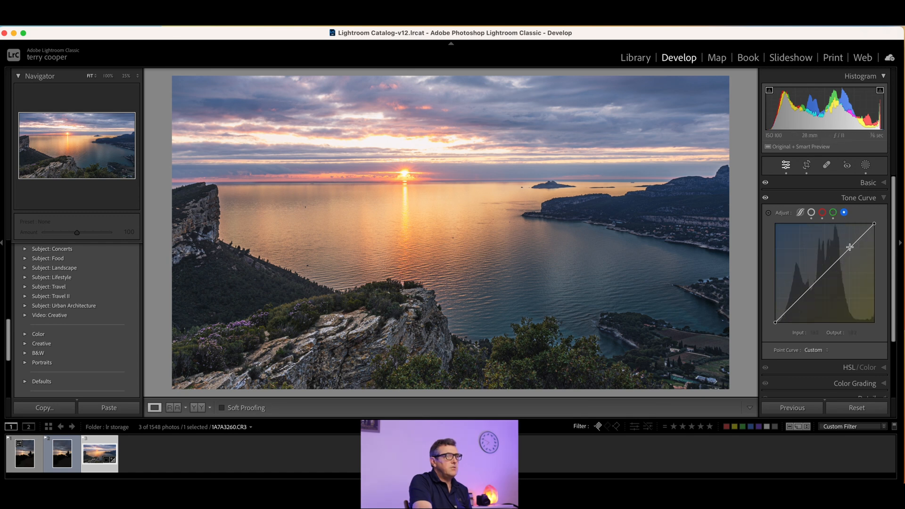
left_click(850, 247)
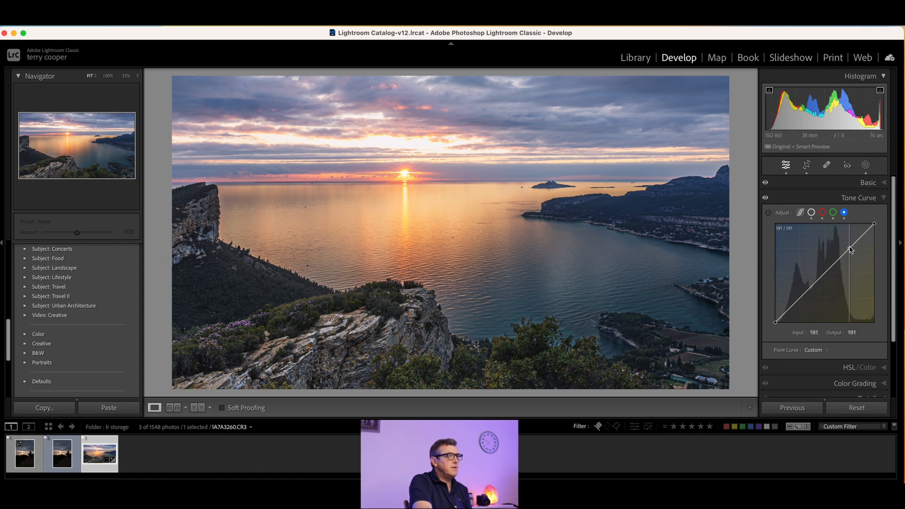
left_click(798, 301)
left_click_drag(798, 299, 799, 300)
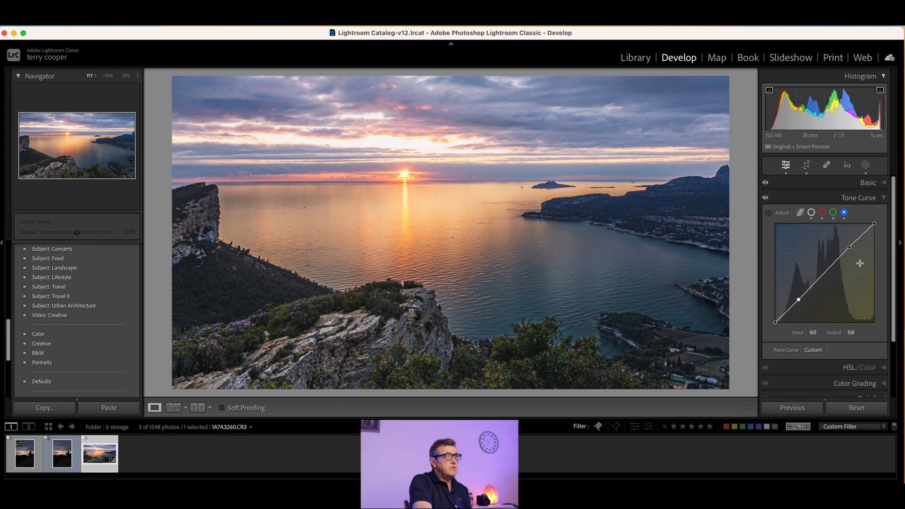
Close the tone curve settings and cool the photo's white balance temperature to 5,500
scroll(860, 263, "down", 3)
scroll(860, 263, "up", 3)
left_click(885, 198)
left_click(884, 182)
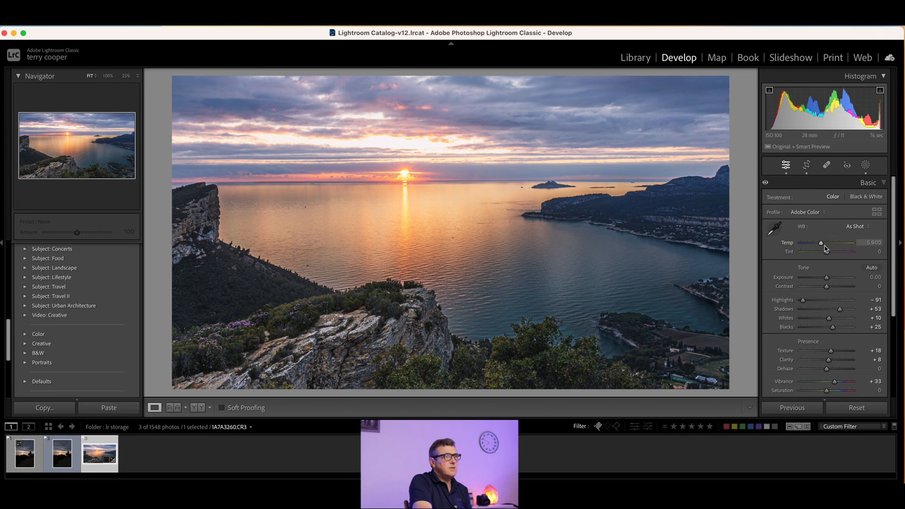
left_click(881, 242)
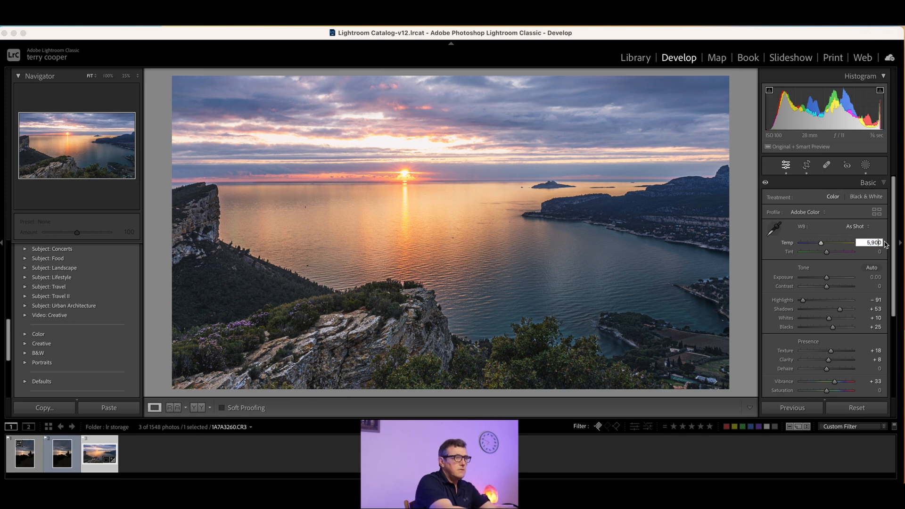
key("BackSpace")
key("BackSpace")
key("BackSpace")
type("500")
key("Return")
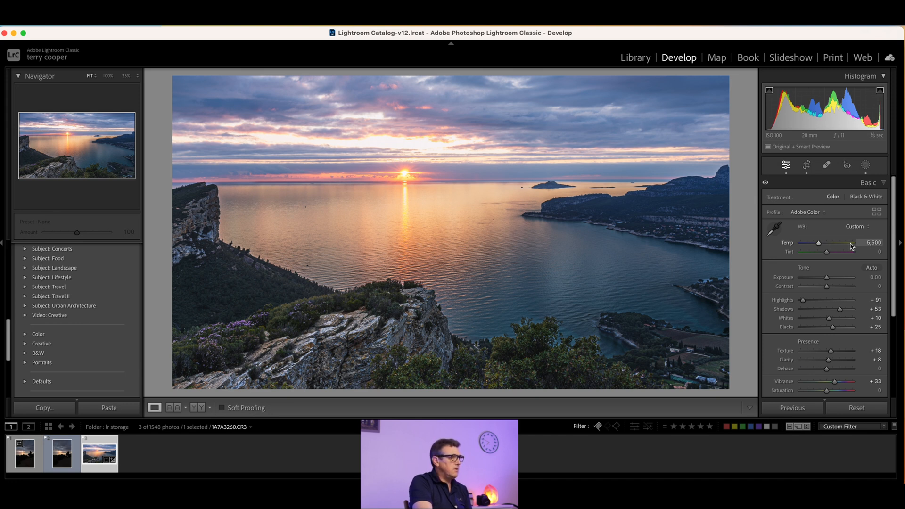
Use targeted hue adjustment on the sunset sky and its sea reflection to bring Red hue to -12 and Orange to -22
scroll(852, 255, "down", 5)
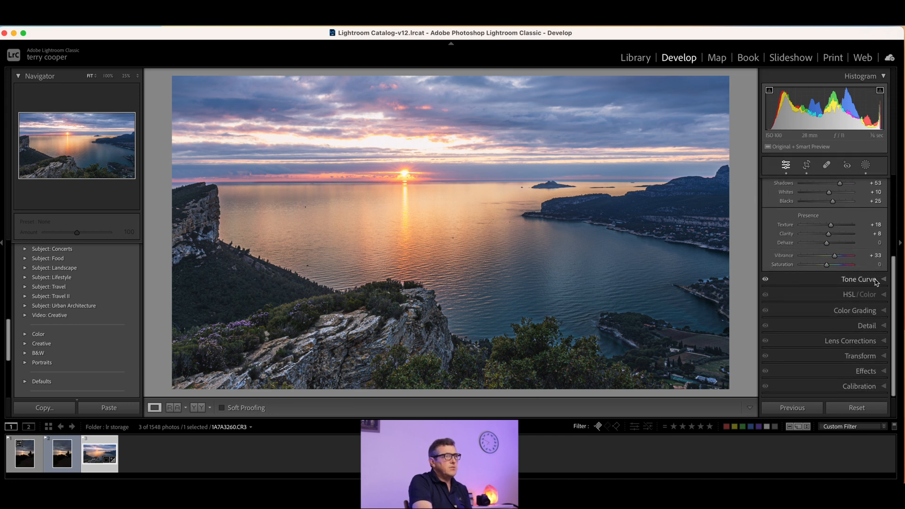
left_click(884, 296)
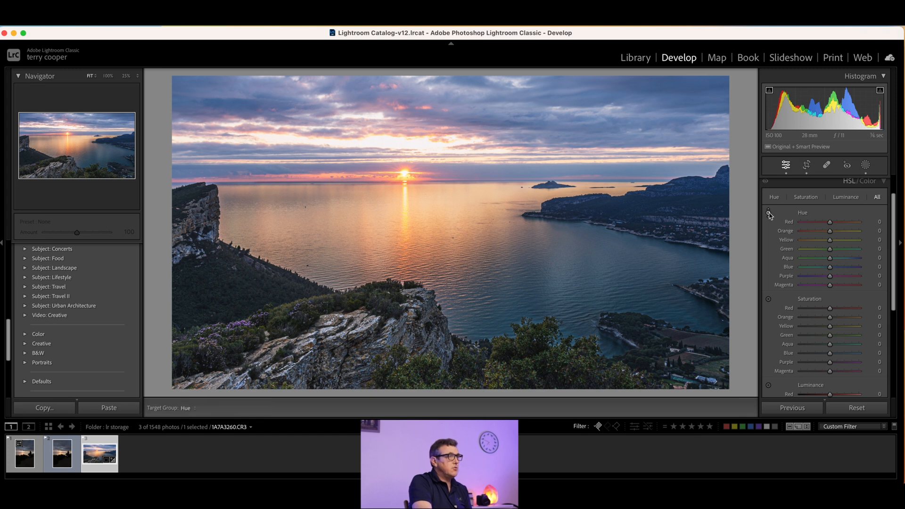
left_click(769, 213)
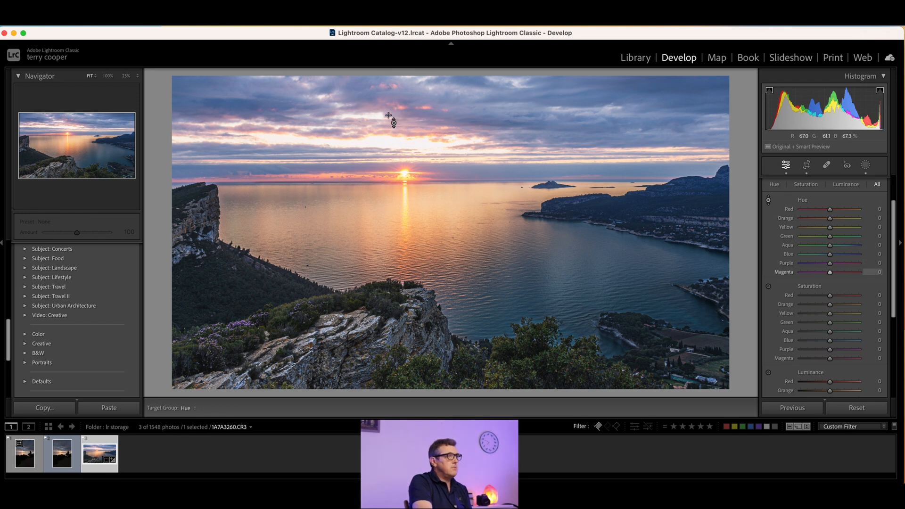
left_click_drag(402, 113, 402, 118)
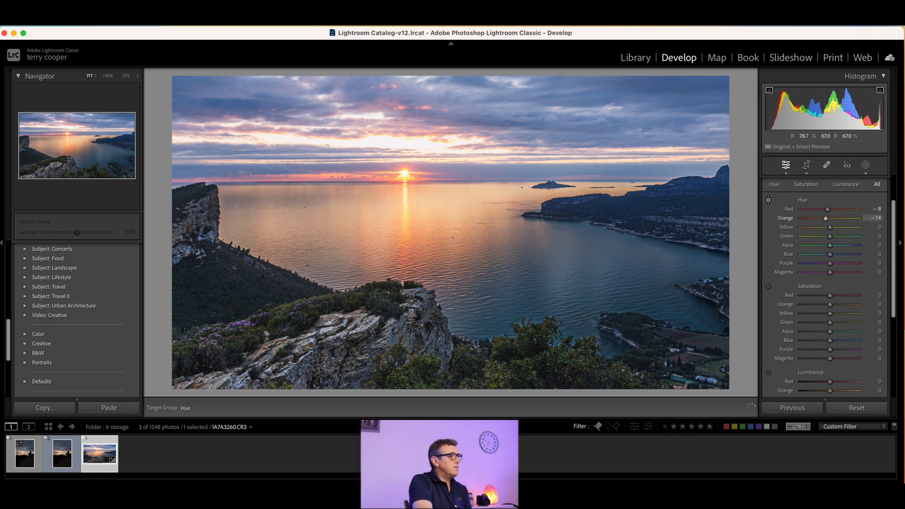
left_click_drag(402, 120, 403, 139)
left_click_drag(400, 202, 400, 222)
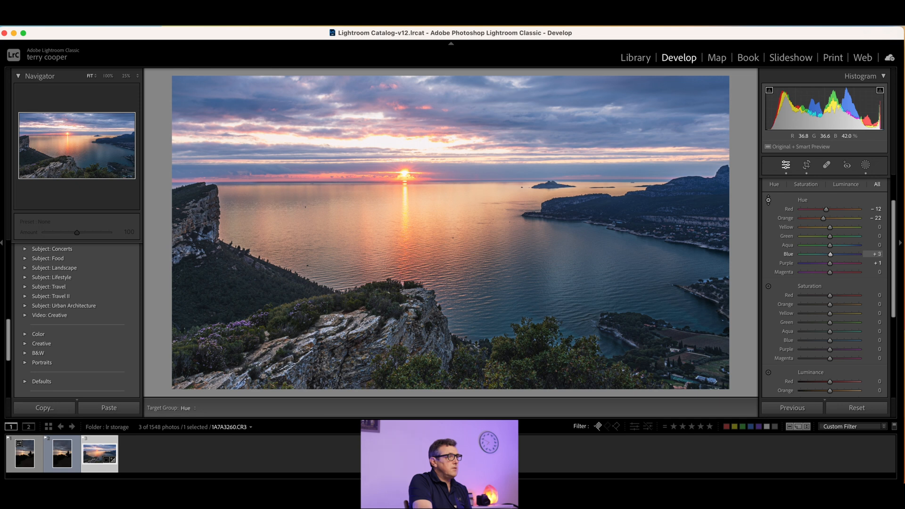
Use targeted hue adjustment on the sea, sky and purple flowers to set Blue to -29, Aqua to -2 and Purple to +41
mouse_move(533, 257)
left_mouse_down()
mouse_move(533, 282)
mouse_move(533, 267)
left_mouse_up()
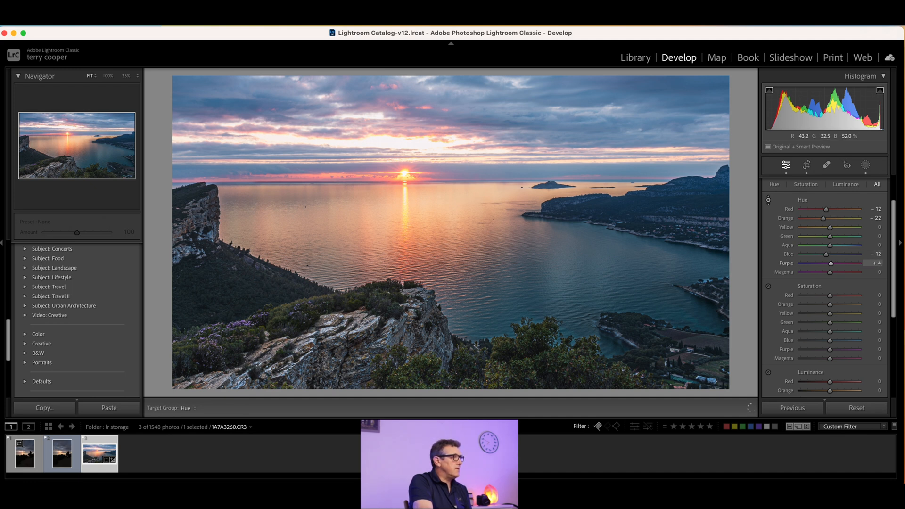
left_click_drag(405, 141, 406, 127)
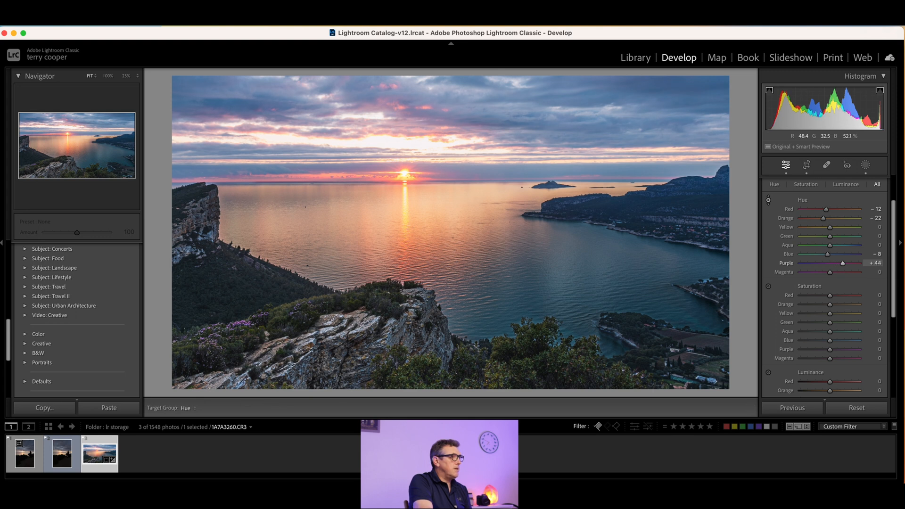
left_click_drag(243, 337, 244, 330)
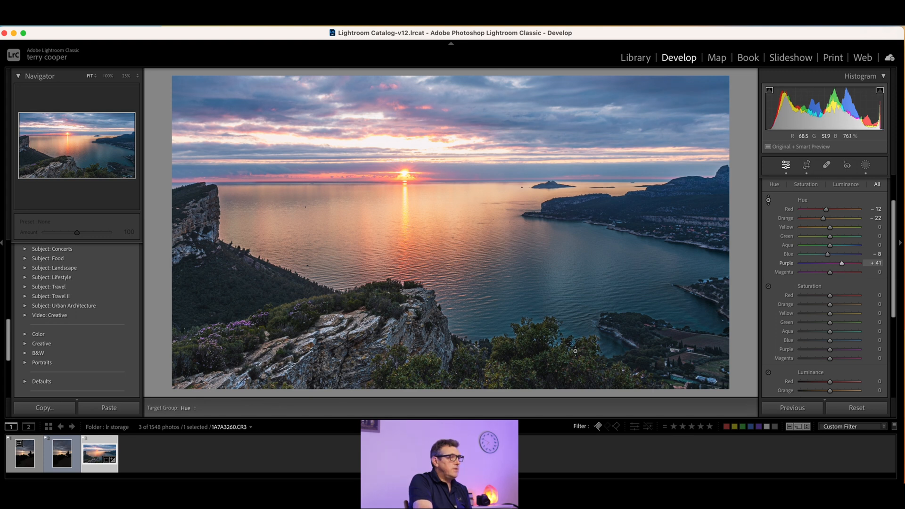
left_click_drag(608, 208, 608, 210)
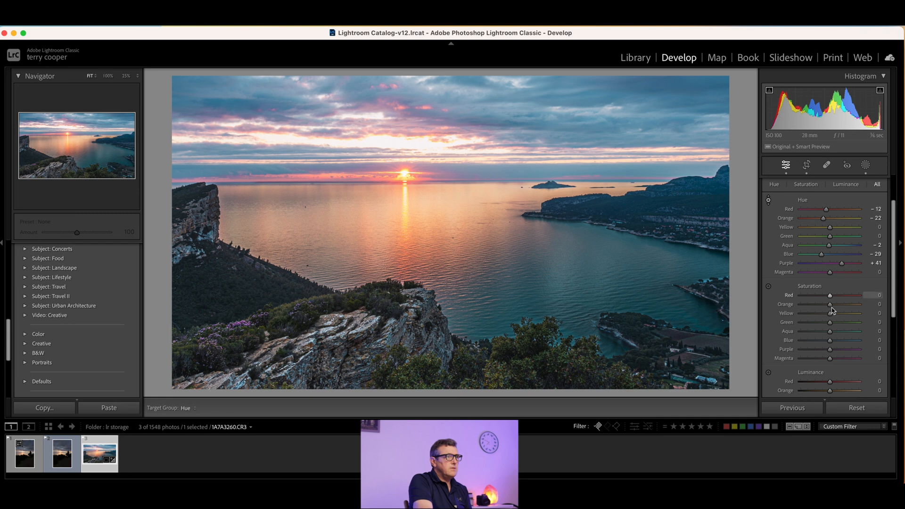
Use targeted saturation adjustment on the trees and hillside to bring Yellow and Green to +17 and Blue to -2
scroll(829, 323, "down", 1)
scroll(829, 324, "down", 2)
left_click(768, 251)
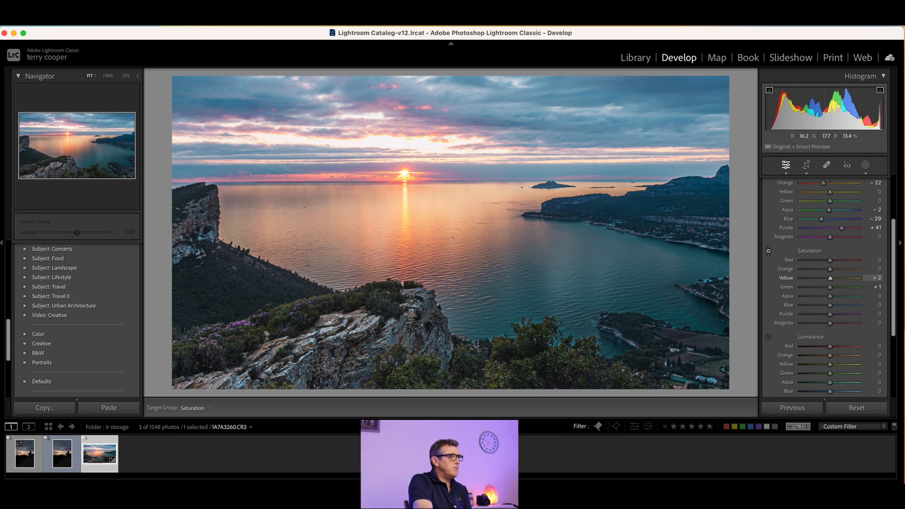
left_click_drag(533, 346, 533, 341)
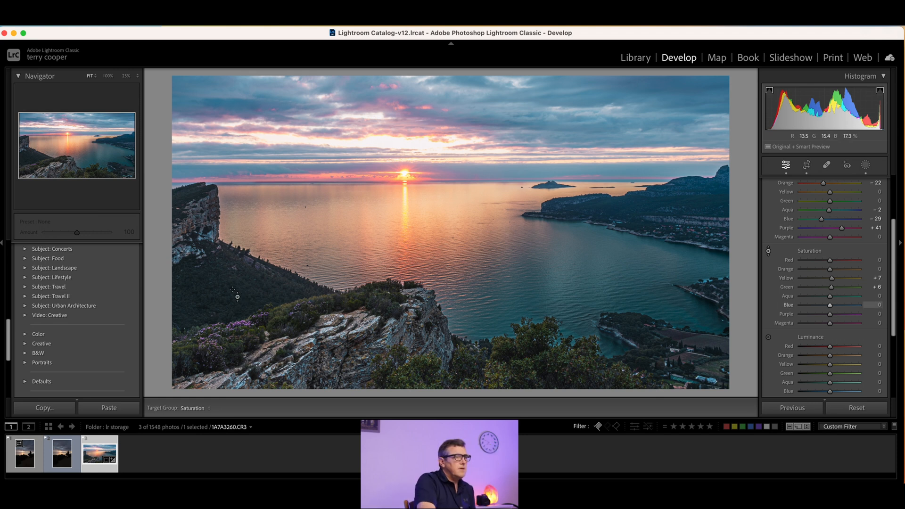
left_click_drag(232, 289, 232, 290)
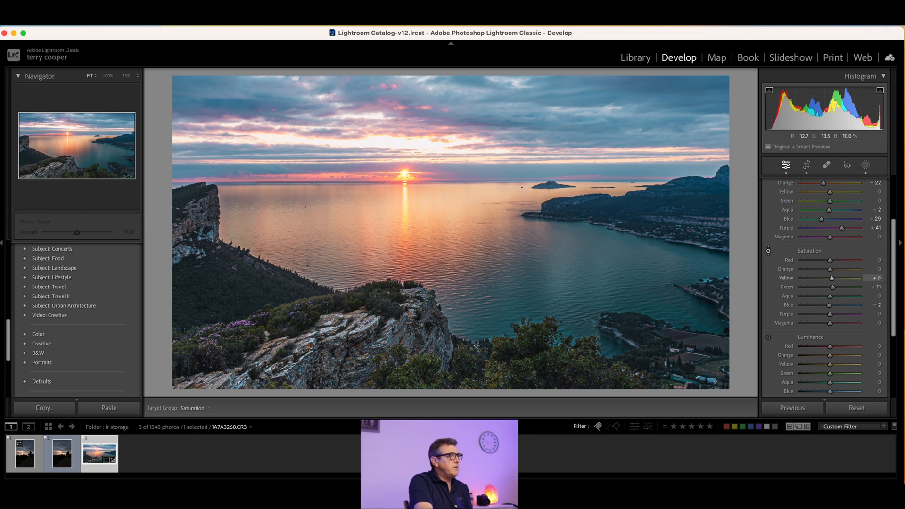
left_click_drag(530, 350, 529, 350)
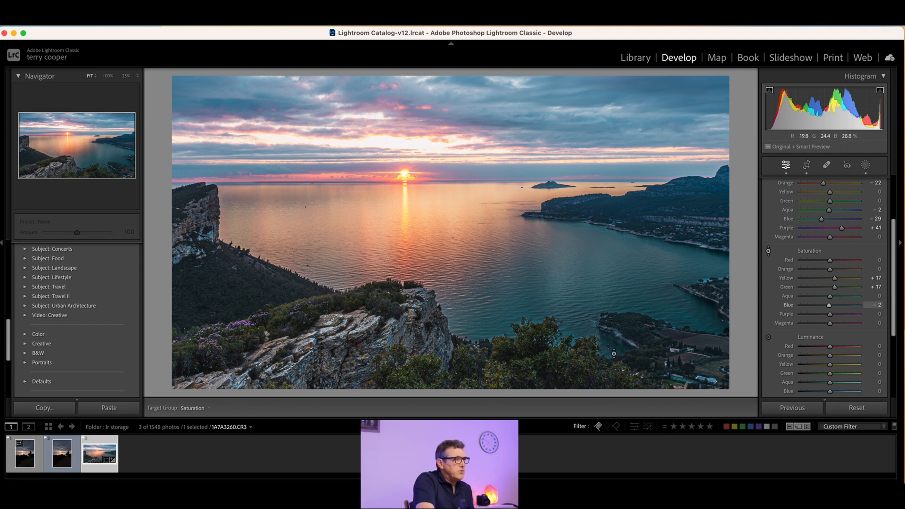
Use Color Grading to give the photo's midtones a subtle orange tint, fine-tuning its saturation and hue
scroll(842, 257, "down", 5)
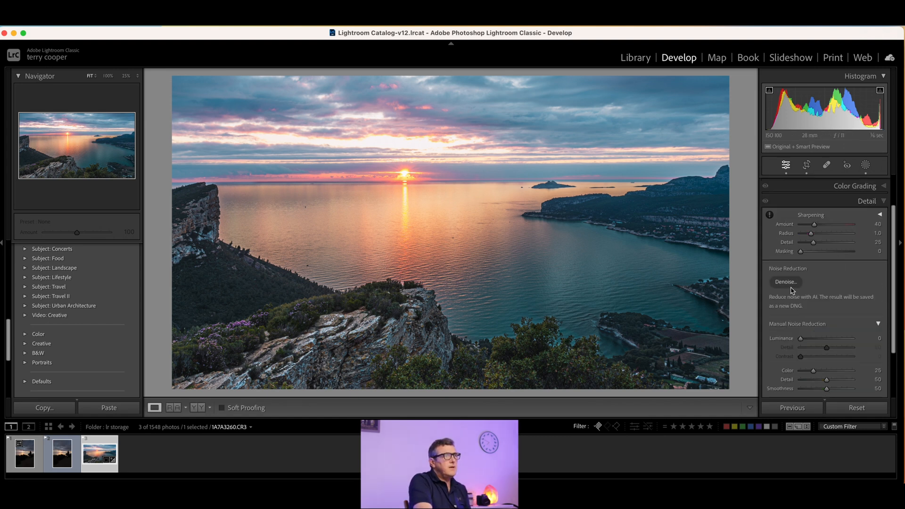
scroll(851, 269, "up", 3)
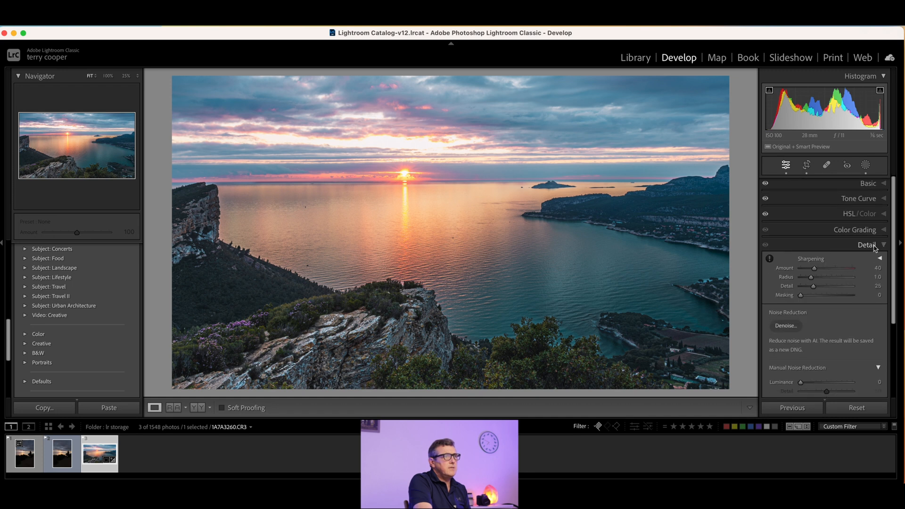
left_click(884, 230)
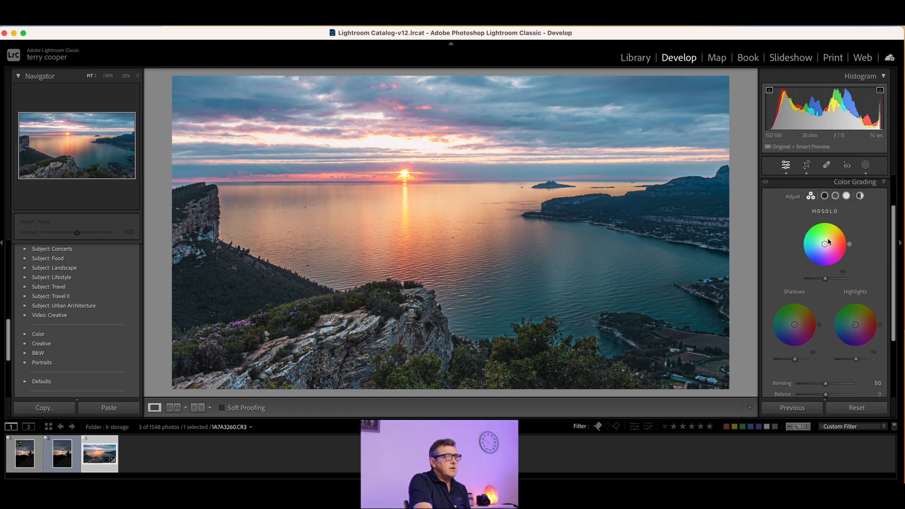
left_click_drag(825, 244, 849, 240)
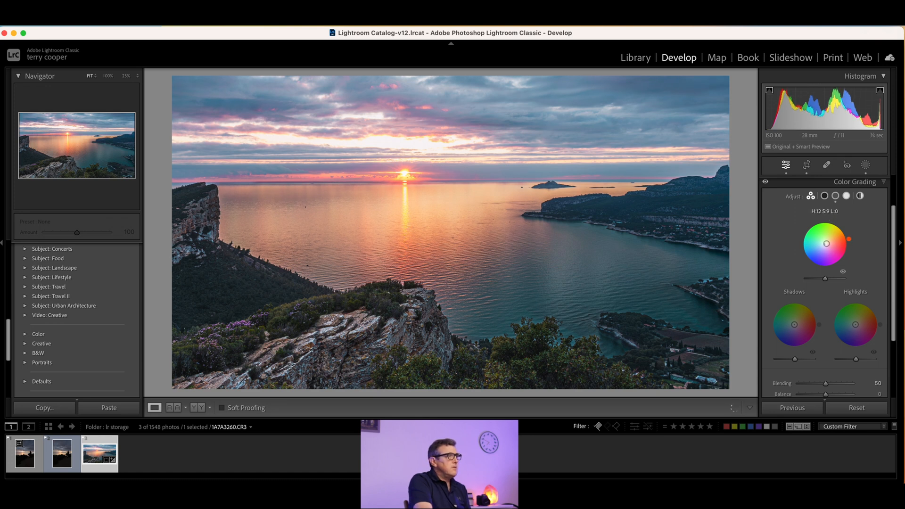
left_click_drag(850, 242, 826, 244)
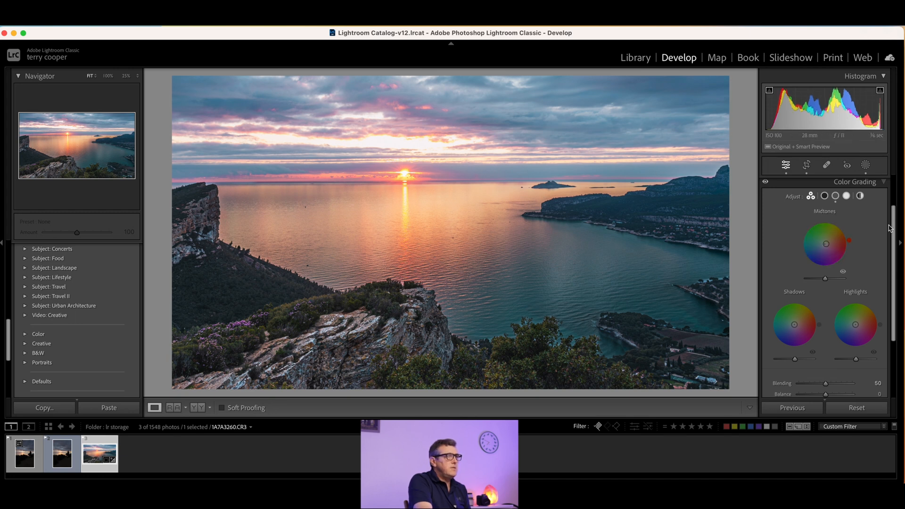
left_click_drag(850, 242, 848, 236)
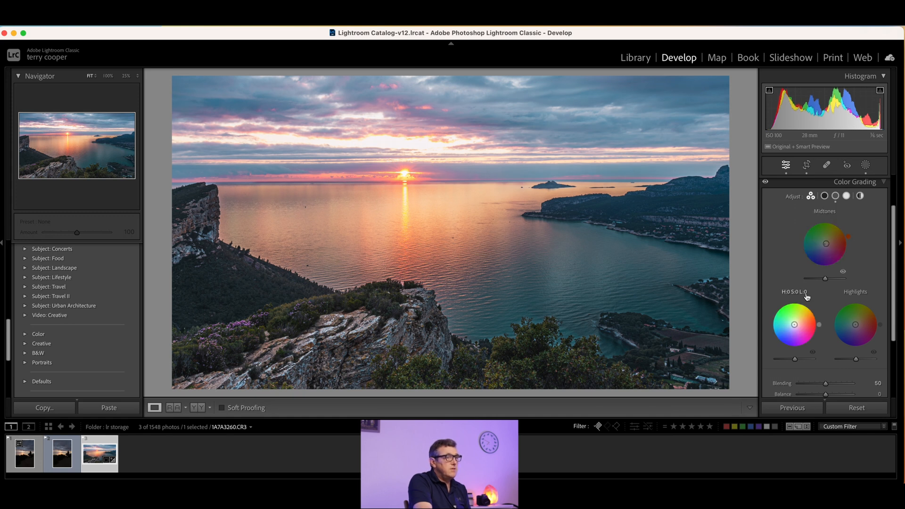
Tint the shadows faintly blue and grade the highlights yellow with hue 62, saturation 11 and luminance +19
left_click_drag(795, 325, 795, 326)
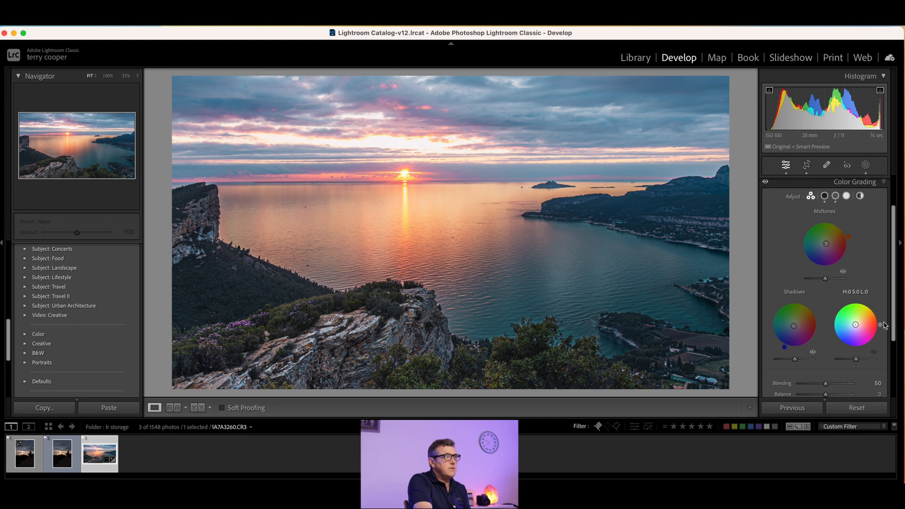
left_click_drag(856, 324, 857, 323)
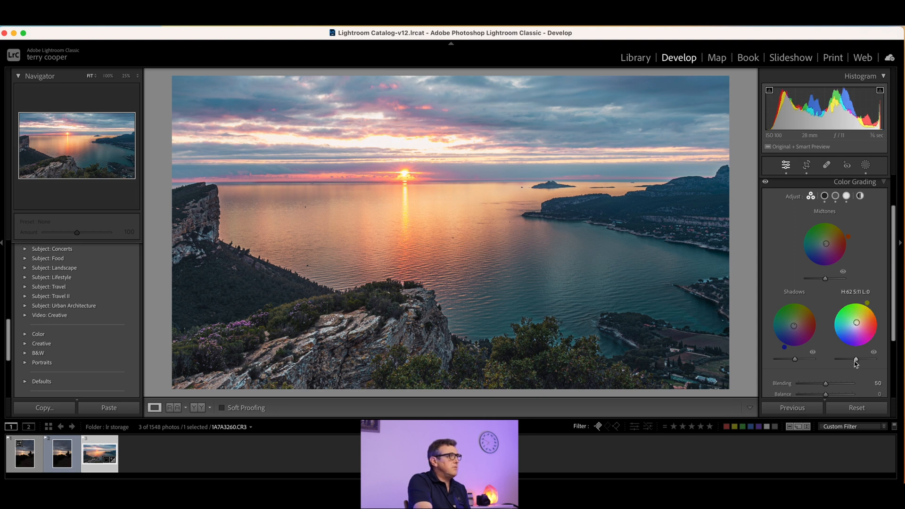
left_click_drag(856, 362, 866, 361)
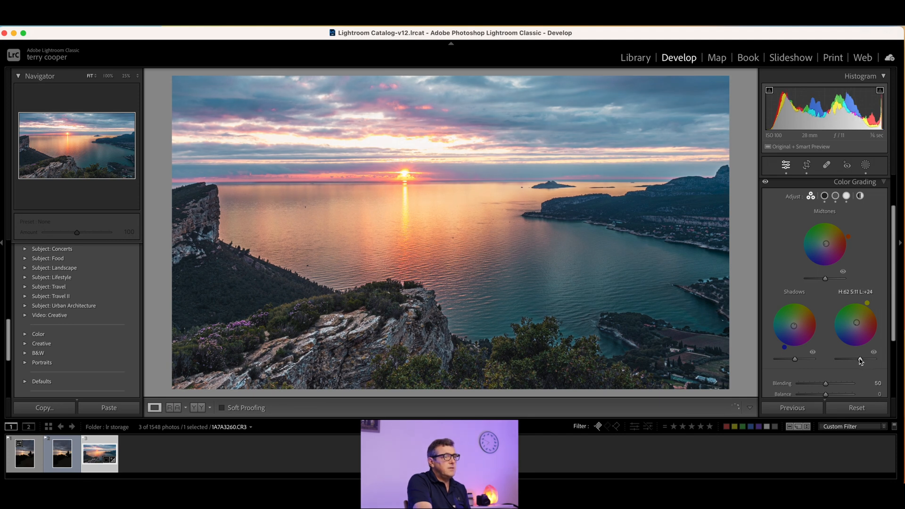
left_click_drag(860, 362, 859, 361)
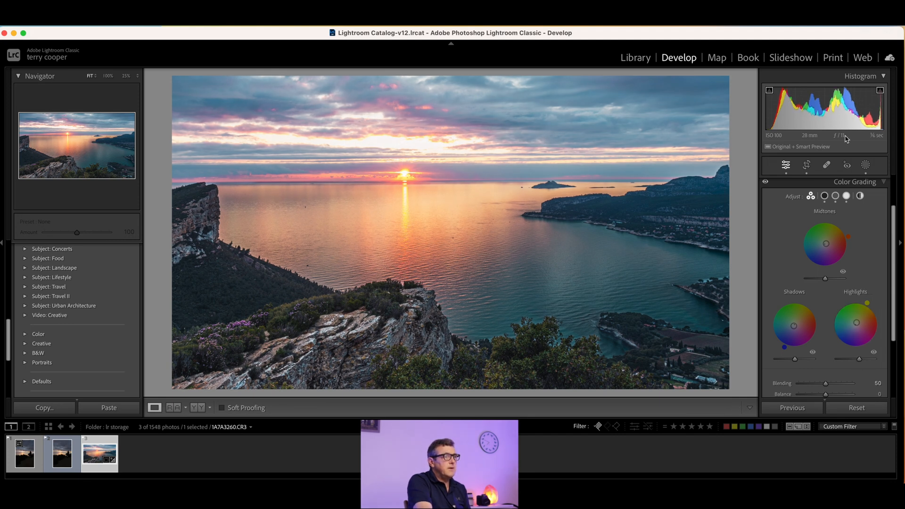
Slightly lower the luminance of the shadows and midtones in Color Grading, and close the colour grading settings
left_click_drag(795, 360, 793, 360)
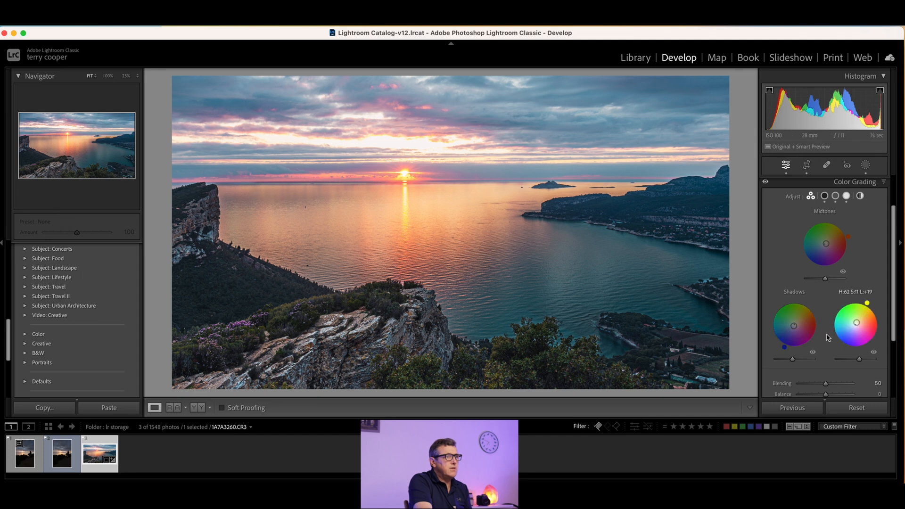
left_click_drag(826, 281, 825, 282)
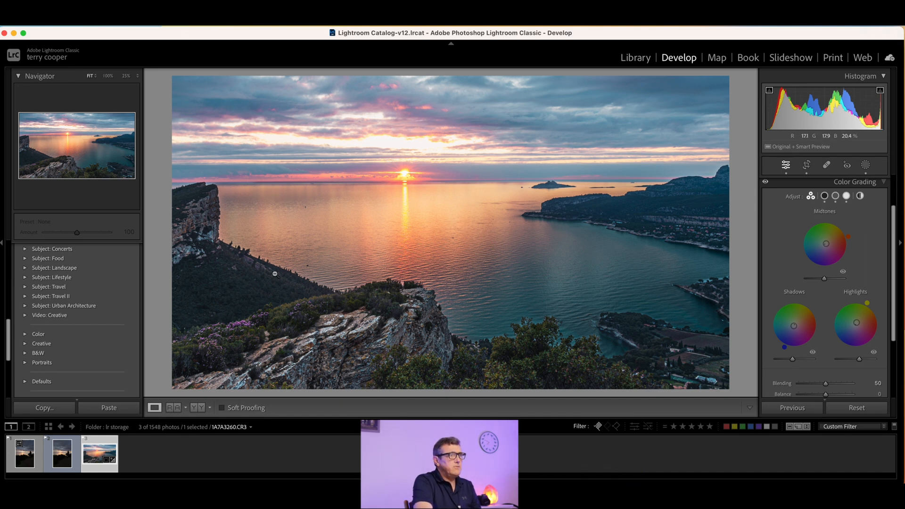
left_click(866, 166)
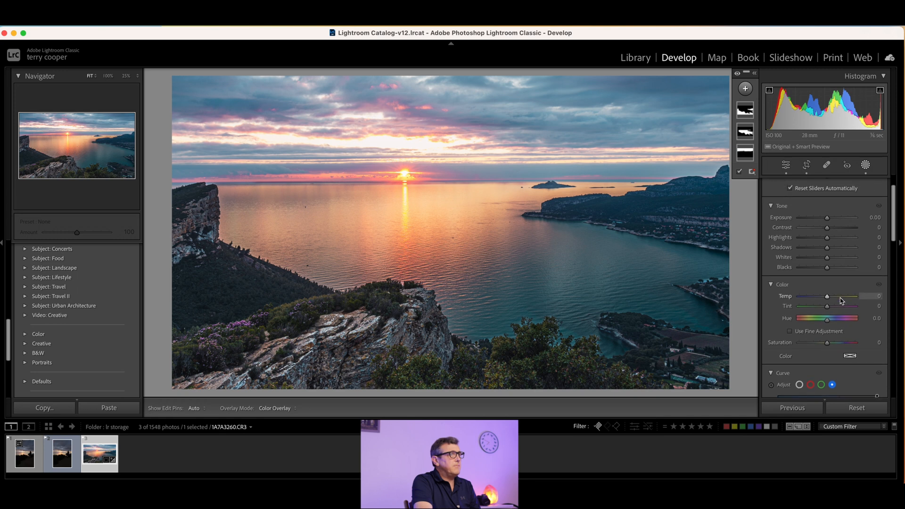
left_click(787, 164)
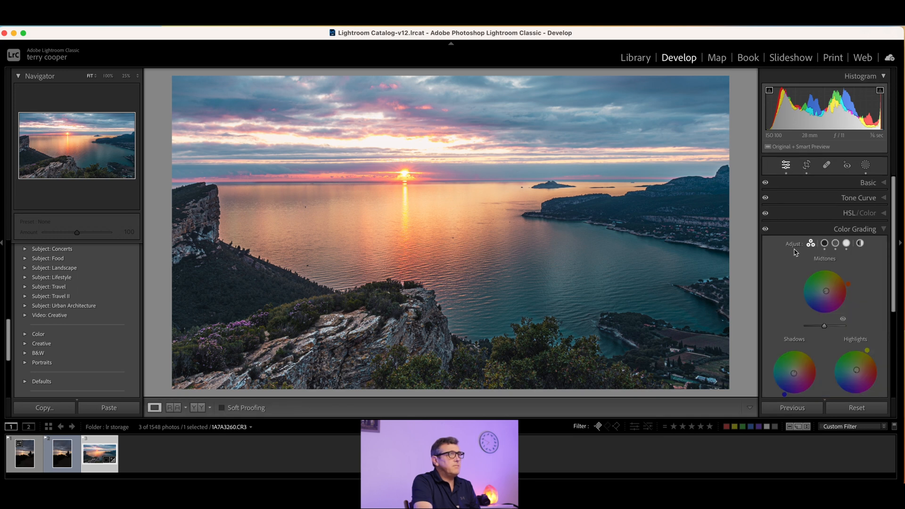
left_click(887, 230)
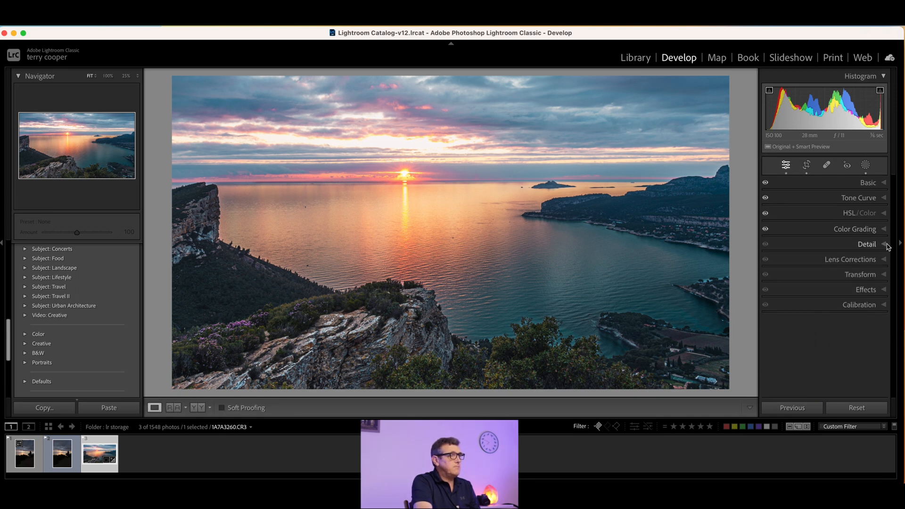
Open the Detail settings and examine the hillside, sea, islands and coastal houses at high magnification for noise and sharpness
left_click(878, 245)
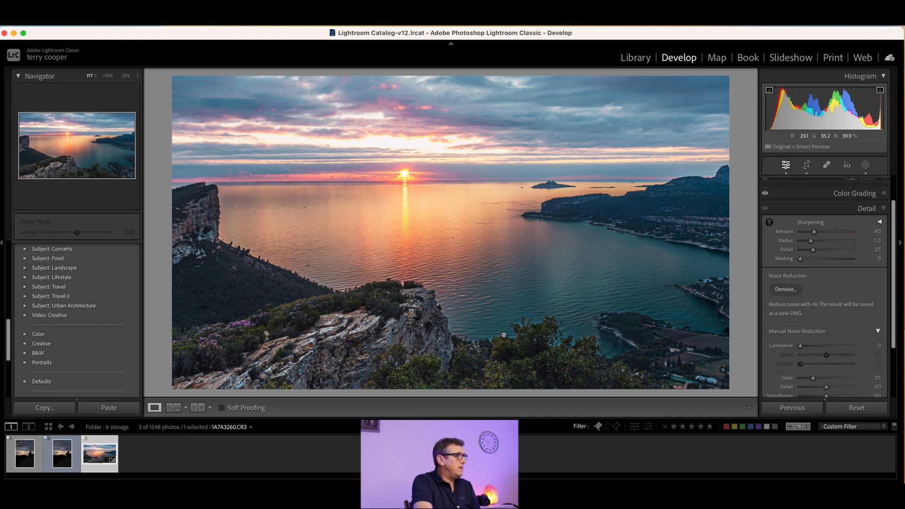
left_click(508, 337)
scroll(585, 265, "right", 10)
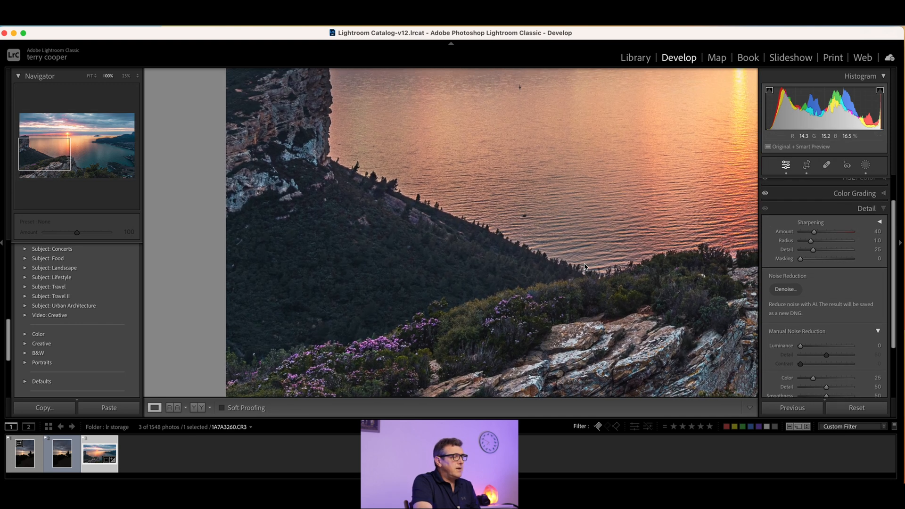
scroll(585, 266, "right", 6)
scroll(584, 267, "up", 5)
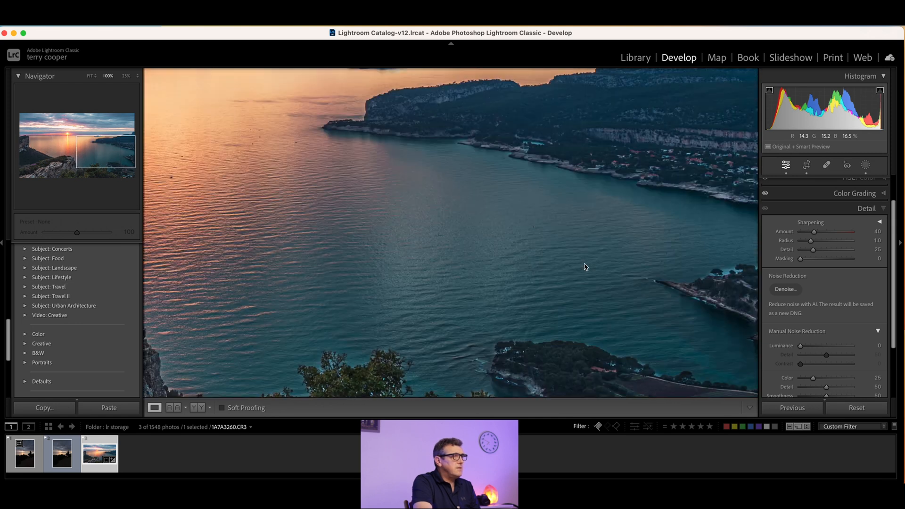
scroll(585, 266, "right", 2)
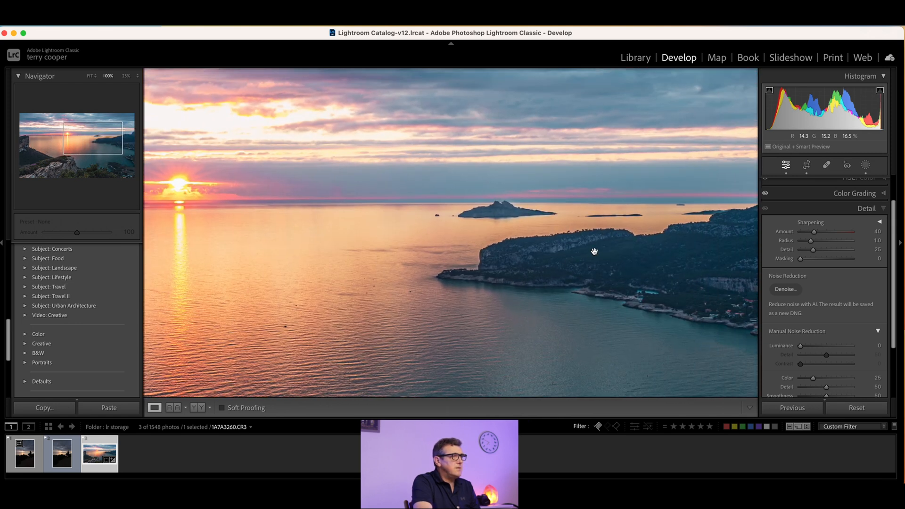
left_click(619, 245)
scroll(627, 232, "up", 8)
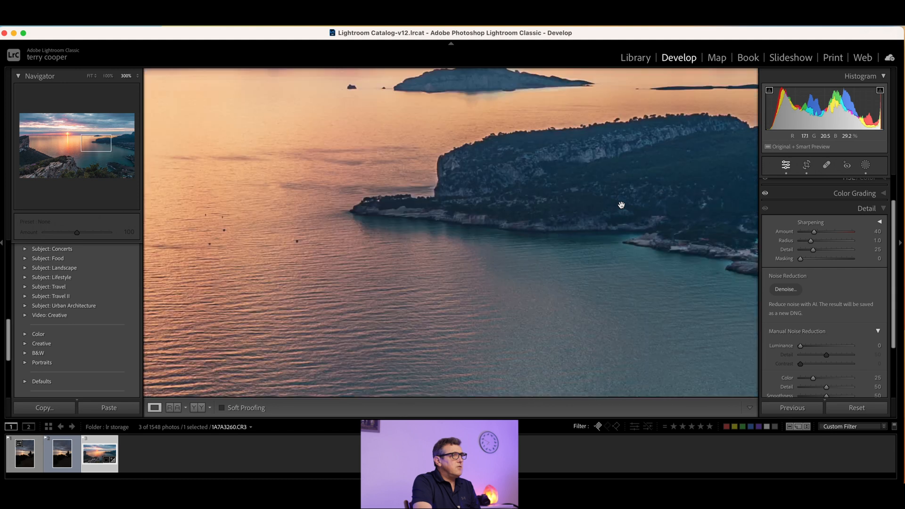
scroll(623, 208, "right", 5)
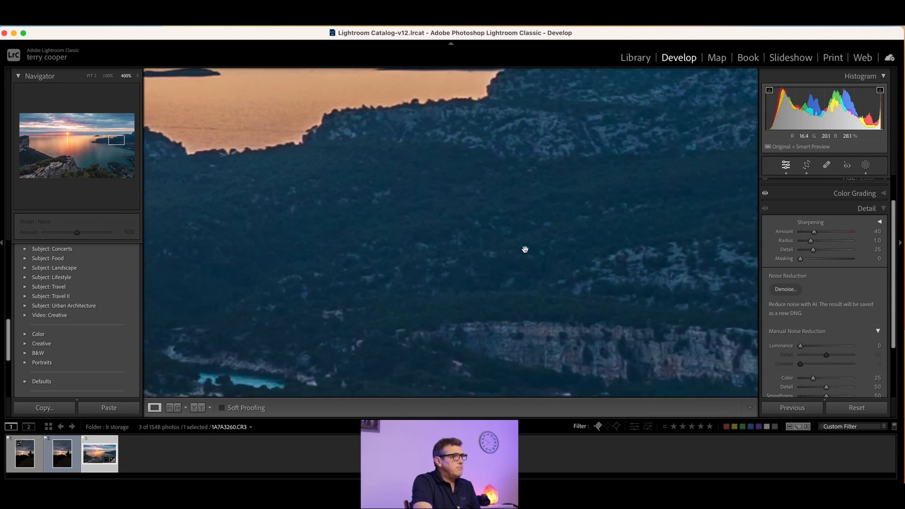
scroll(566, 231, "down", 5)
scroll(566, 231, "down", 4)
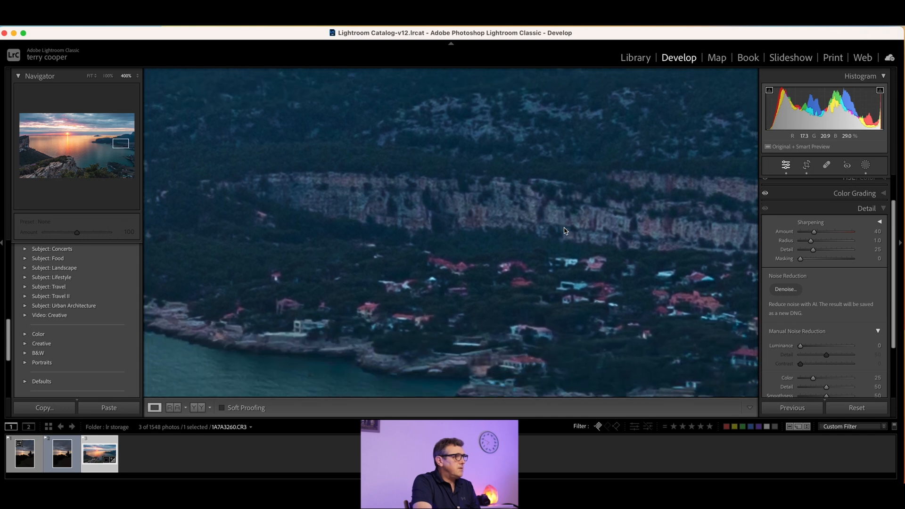
scroll(461, 303, "down", 3)
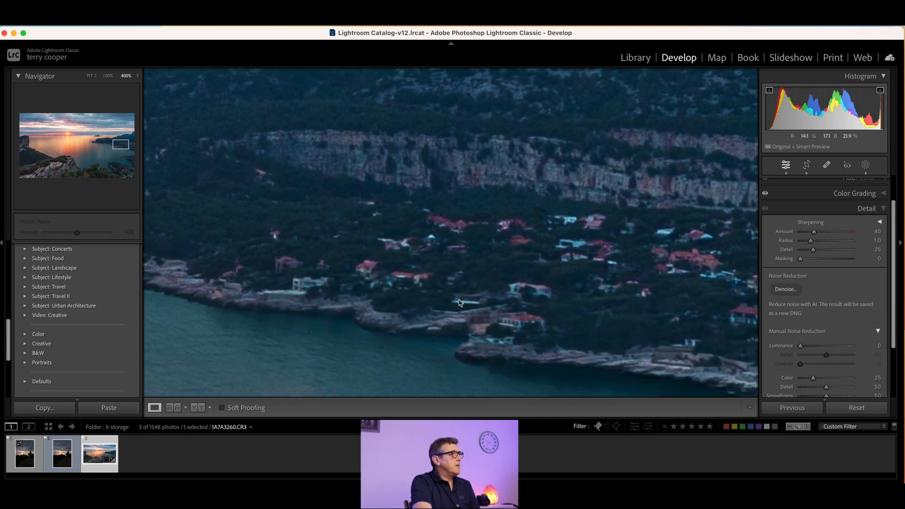
left_click(461, 304)
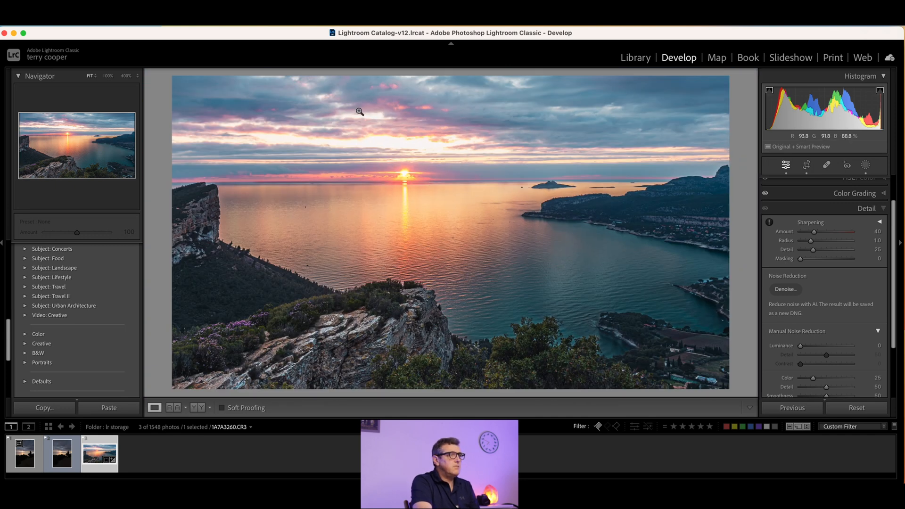
Preview AI Denoise at amount 71 on the foreground shrubs and create the enhanced DNG
left_click(786, 290)
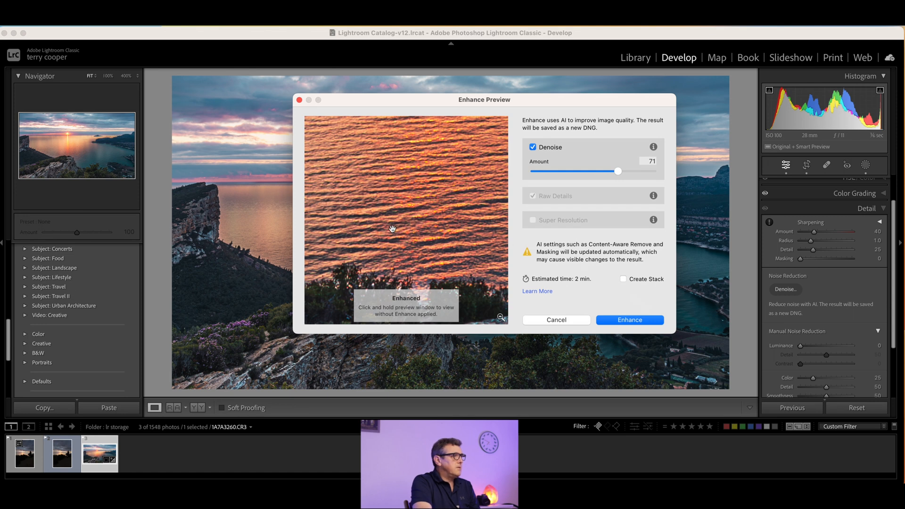
left_click_drag(391, 233, 430, 163)
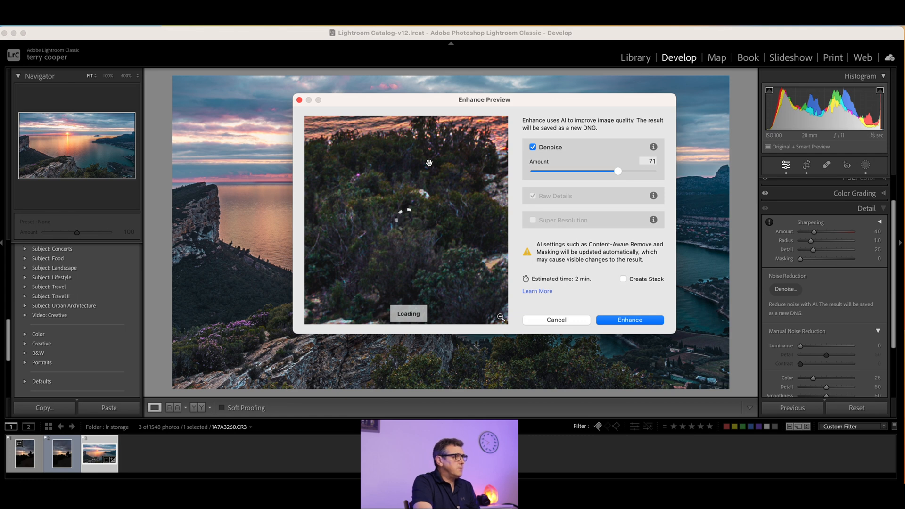
left_click_drag(397, 232, 495, 216)
left_click(630, 320)
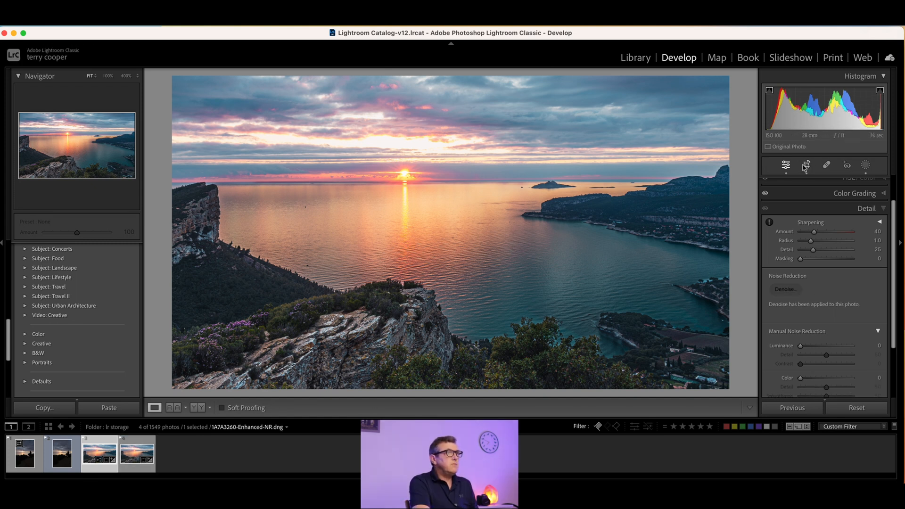
Add a linear gradient mask fading upward from the photo's lower edge across the rocks and foliage into the sea
left_click(867, 165)
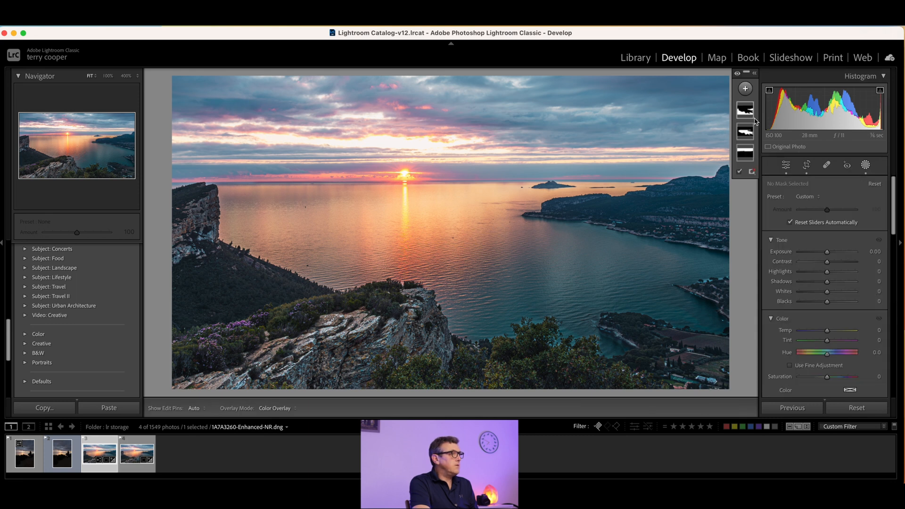
left_click(746, 89)
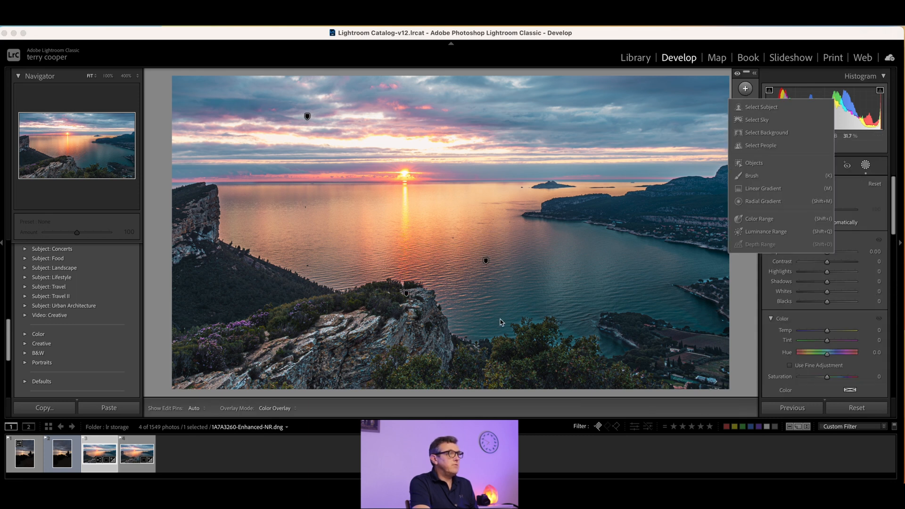
key("m")
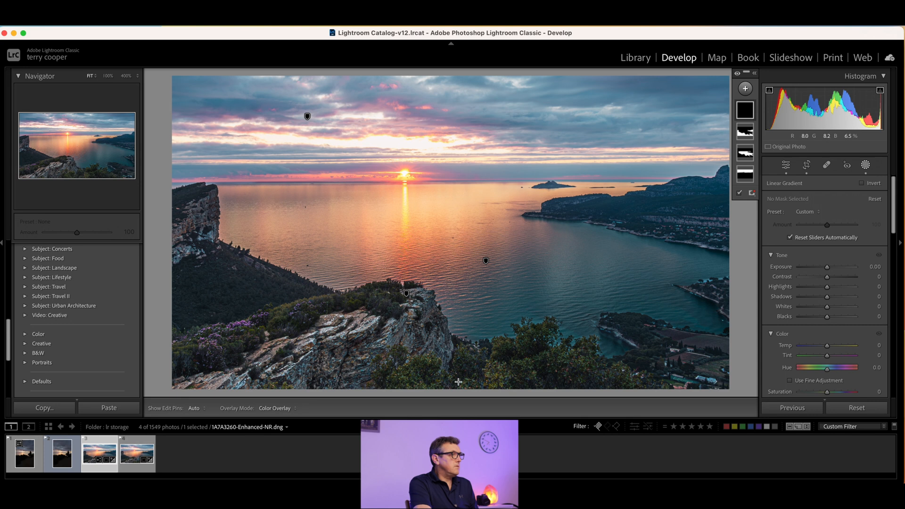
left_click_drag(457, 386, 459, 248)
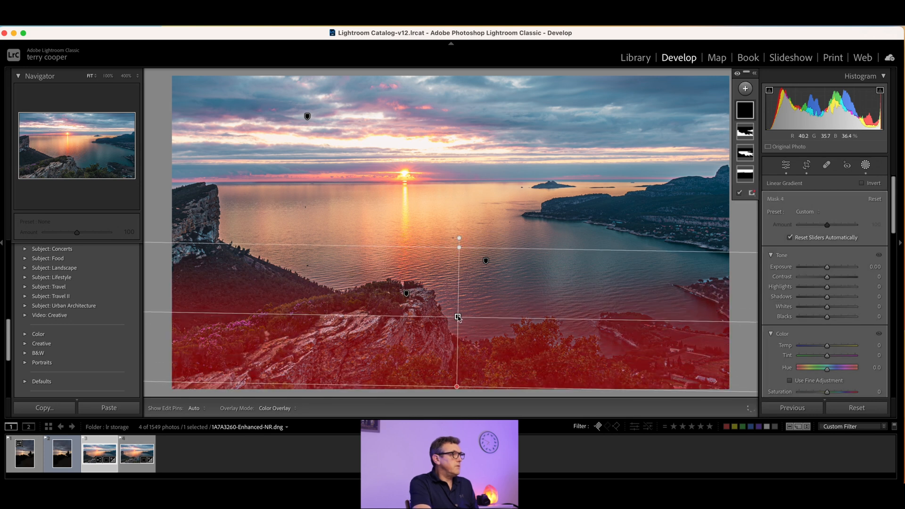
left_click_drag(457, 318, 455, 316)
left_click_drag(268, 313, 268, 315)
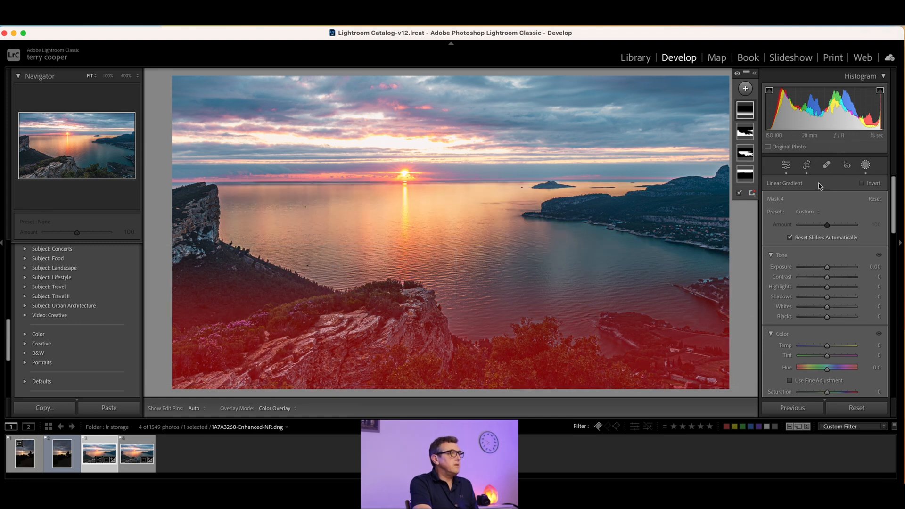
Shift the foreground gradient slightly down and set its Shadows to 7 and Exposure to -0.07
left_click_drag(827, 297, 825, 296)
left_click_drag(456, 318, 456, 329)
left_click_drag(826, 297, 829, 270)
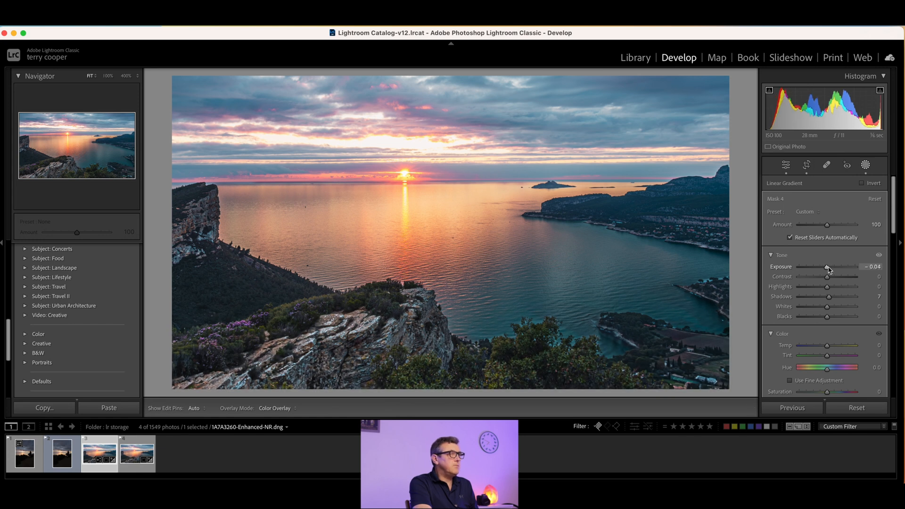
left_click_drag(828, 267, 827, 268)
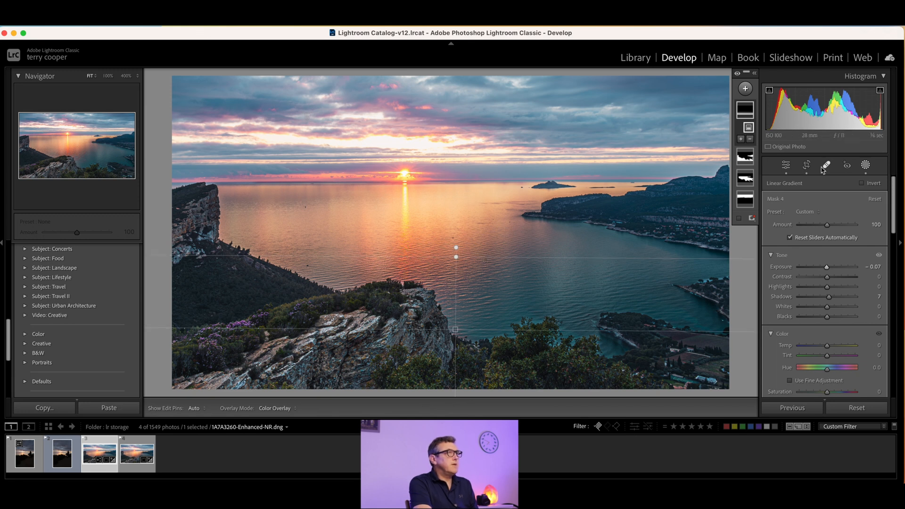
Add a linear gradient mask fading down from the photo's upper edge to the horizon and set its Exposure to -0.25
left_click(745, 88)
left_click(763, 188)
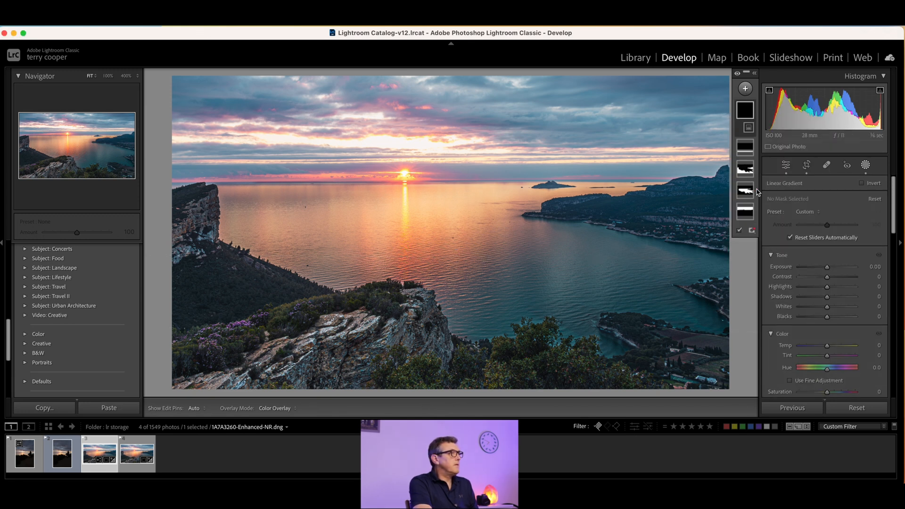
left_click_drag(449, 78, 451, 176)
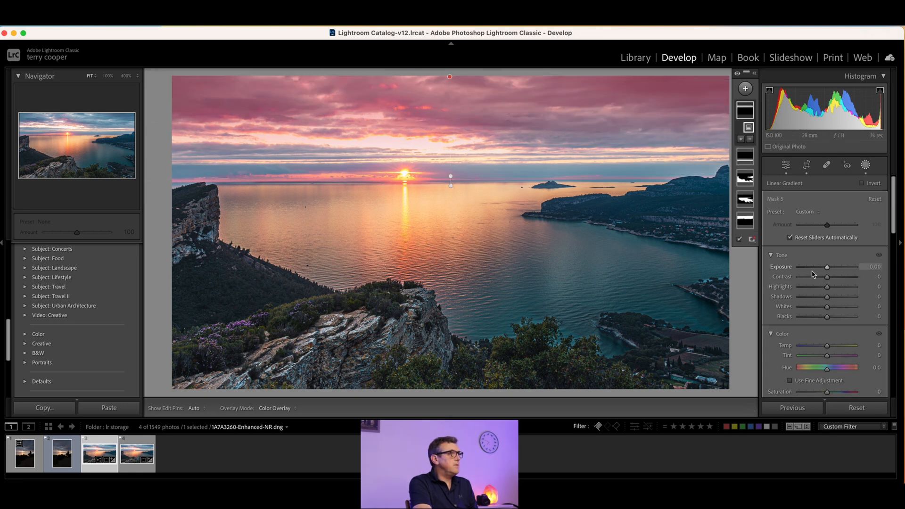
left_click_drag(827, 267, 826, 268)
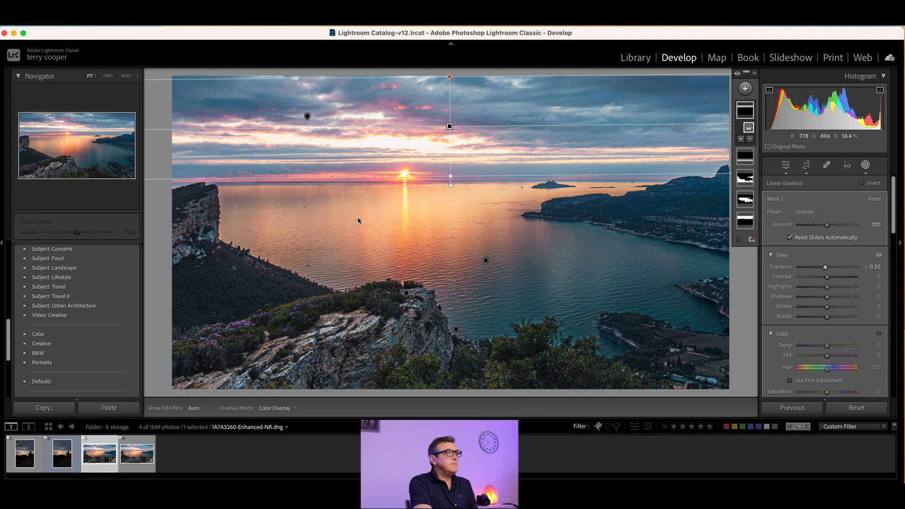
left_click(787, 165)
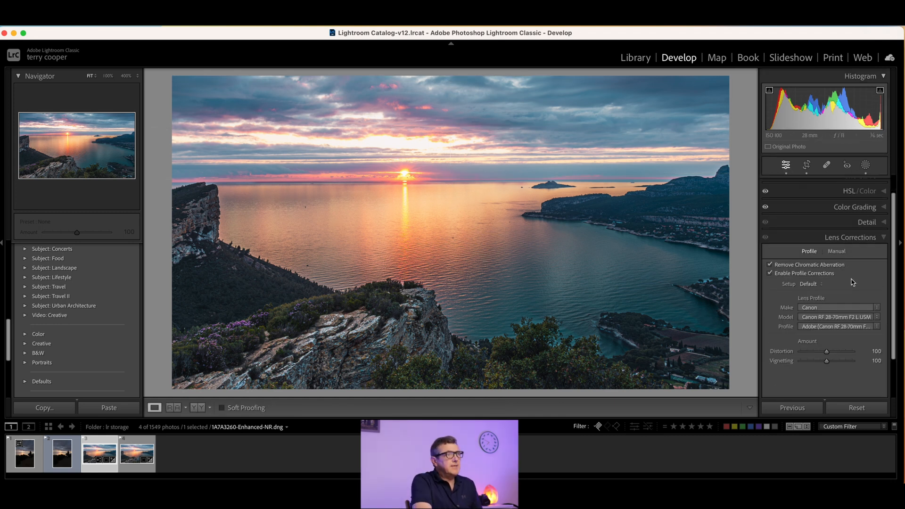
Review the Lens Corrections profile settings and the available lens makes, keeping Canon selected
left_click(851, 237)
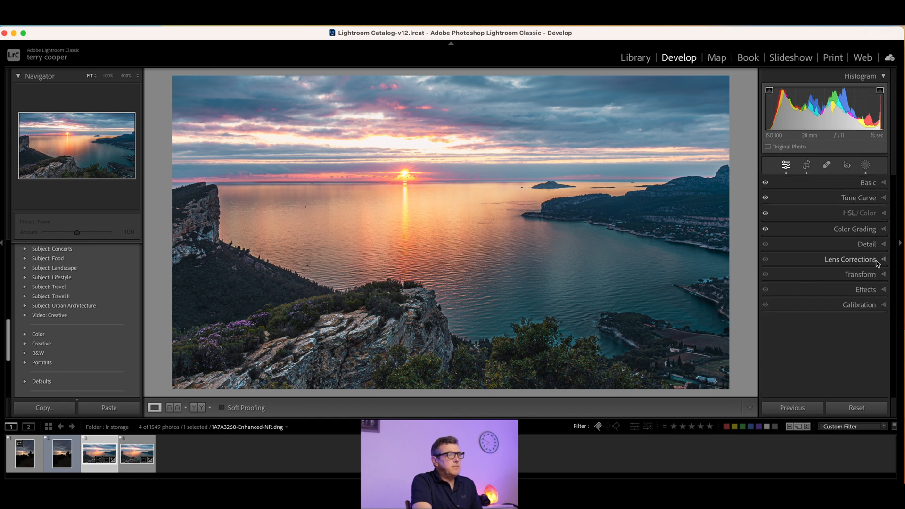
left_click(886, 259)
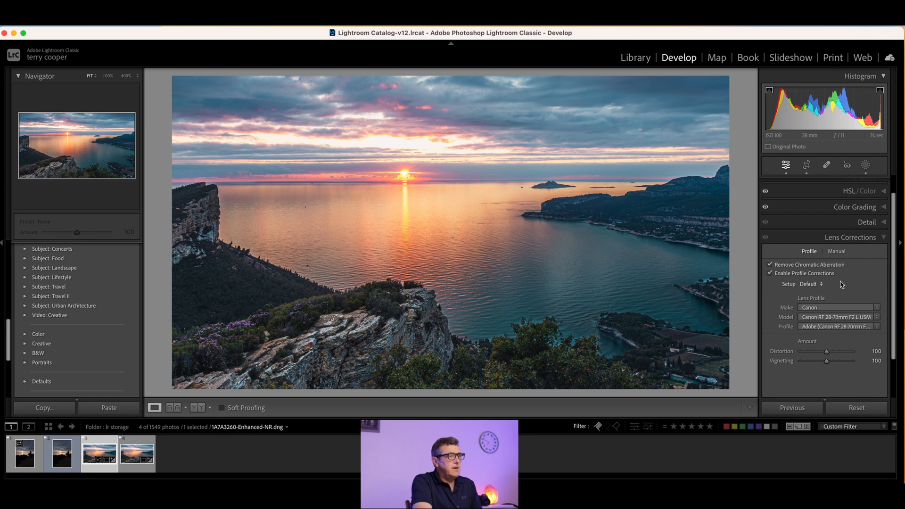
left_click(823, 310)
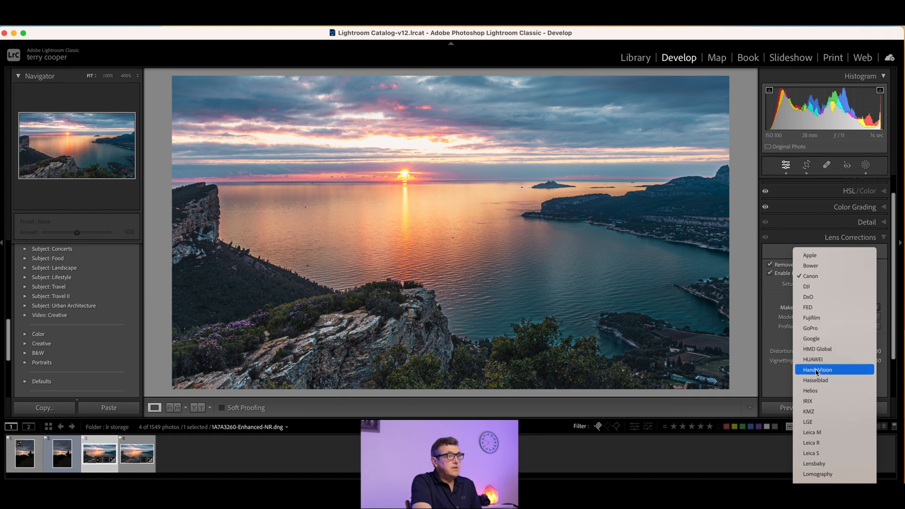
left_click(813, 275)
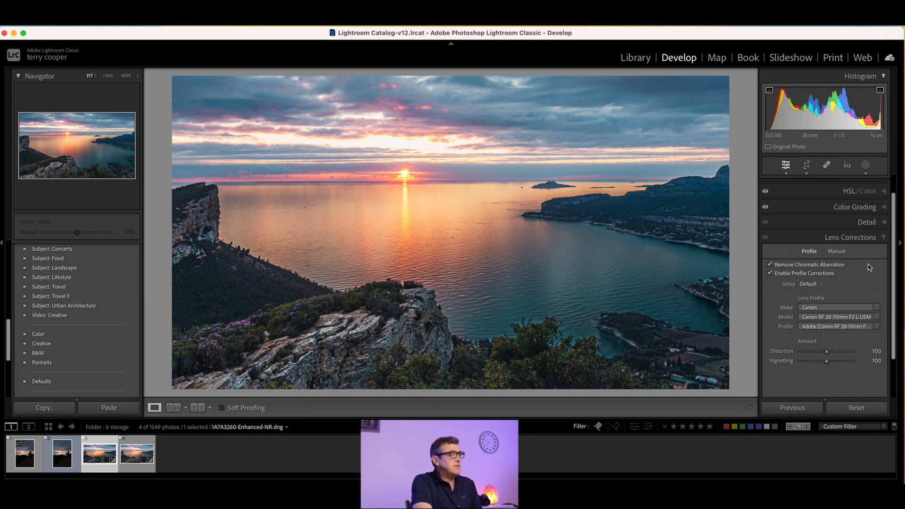
left_click(885, 238)
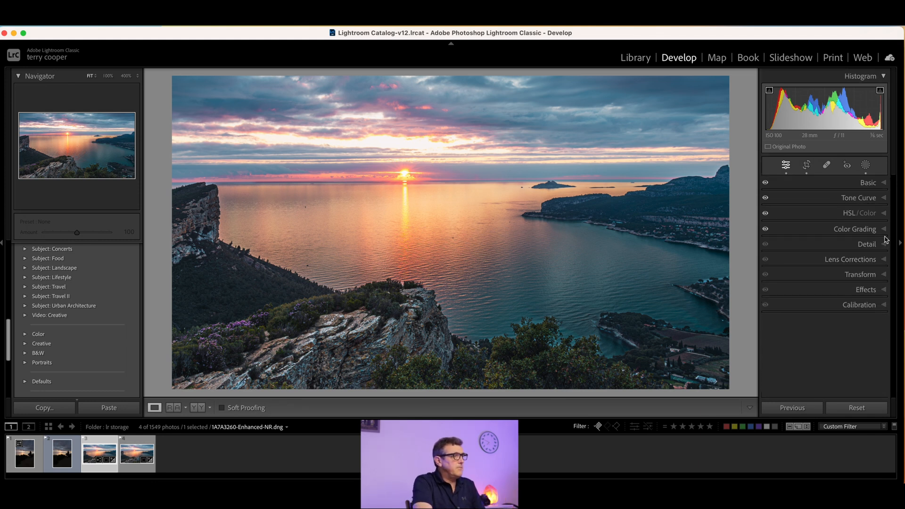